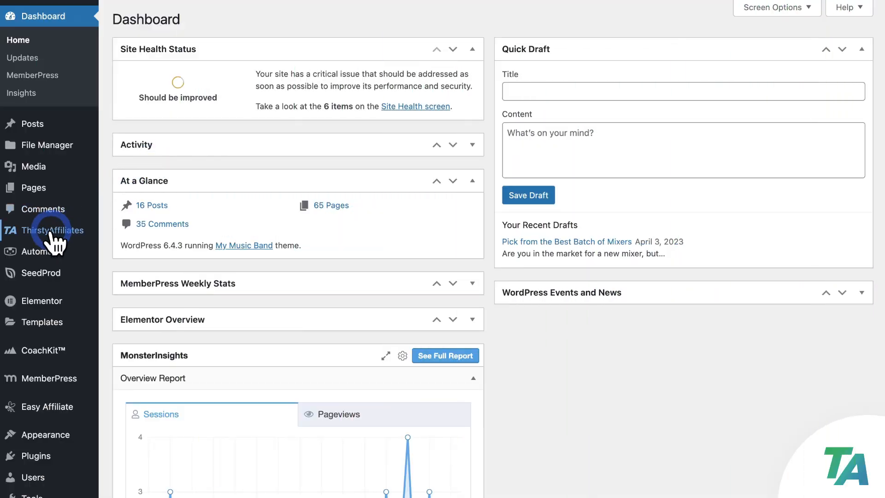
Open the ThirstyAffiliates add-ons page to check the status of the Product Displays add-on.
mouse_move(74, 238)
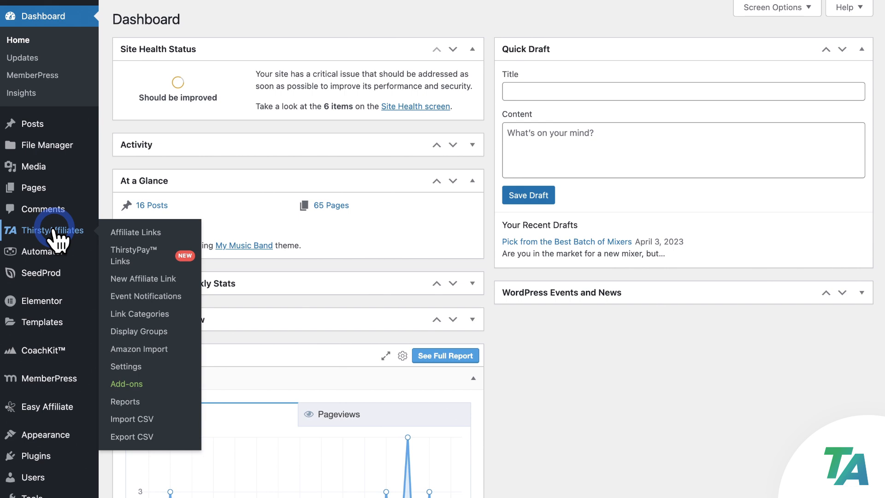
left_click(133, 384)
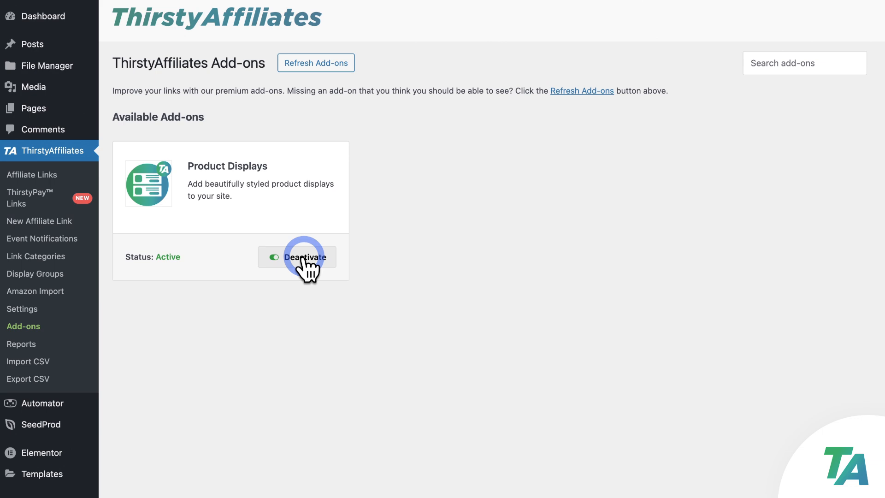
Open a blank new affiliate link form and examine its Product Display section.
left_click(51, 222)
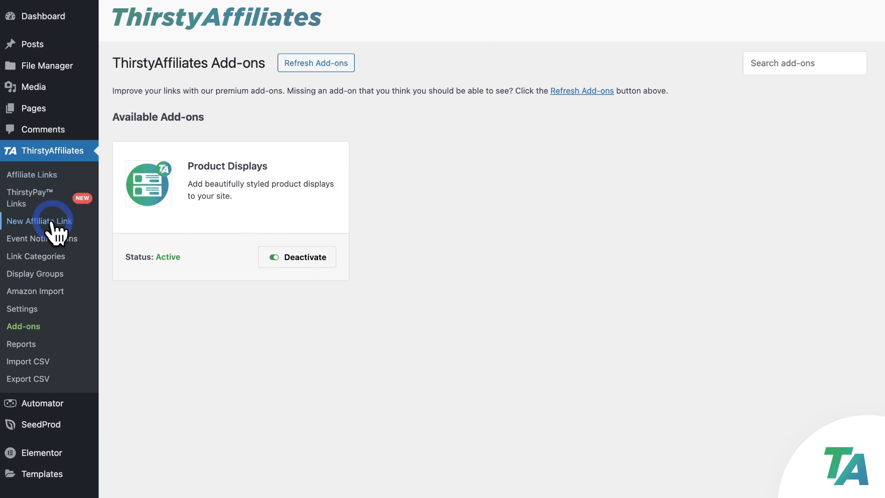
left_click(62, 223)
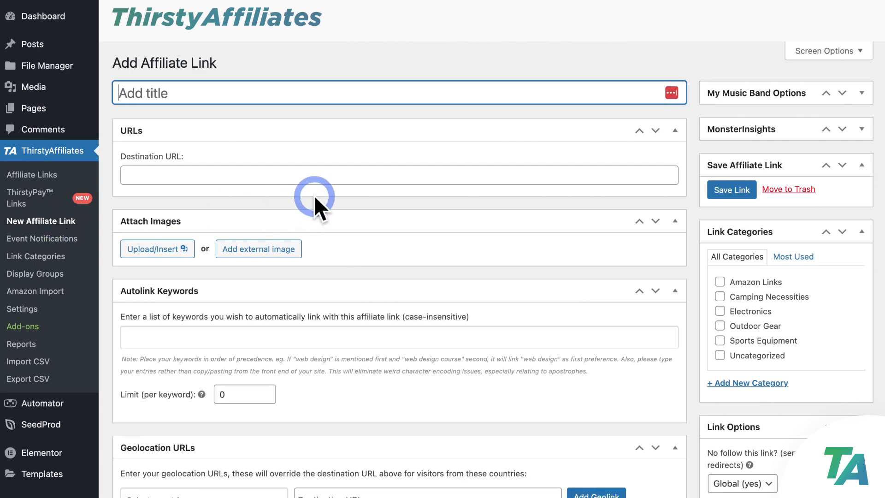
scroll(433, 204, "down", 13)
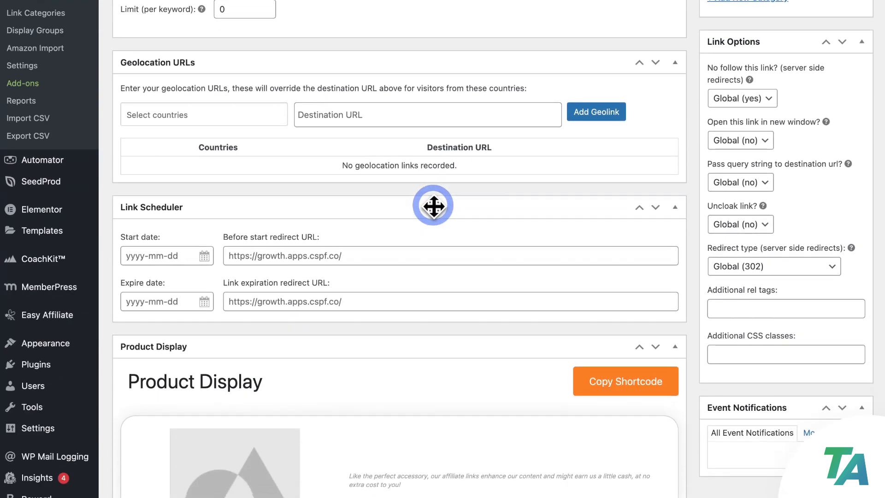
scroll(433, 204, "down", 2)
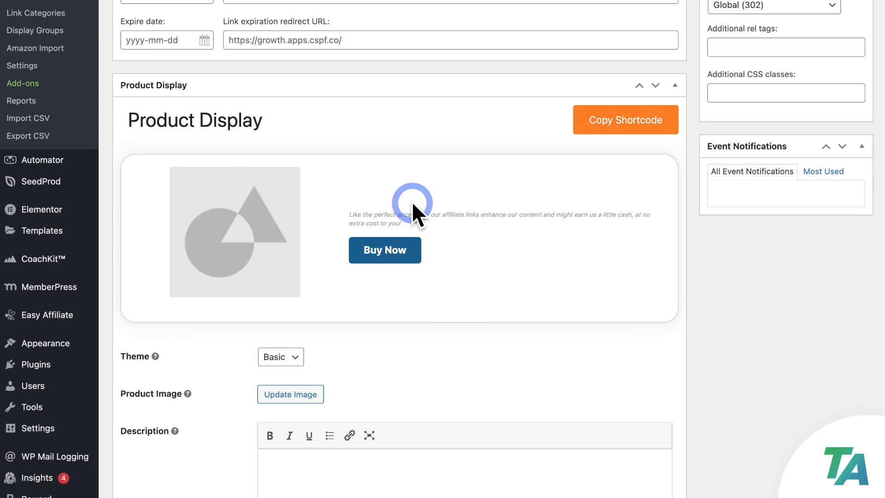
scroll(411, 203, "up", 10)
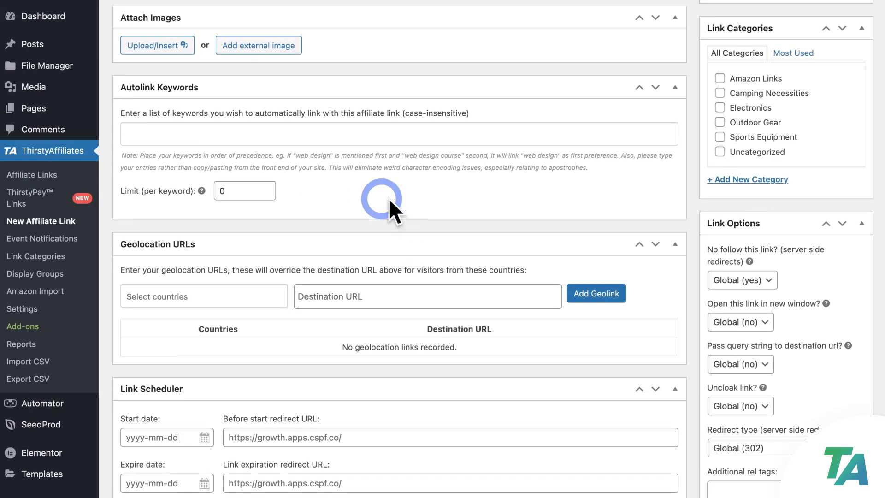
Open the existing Fossil Fenmore Multifunction Black Leather Watch affiliate link for editing and go to its Product Display section.
left_click(47, 174)
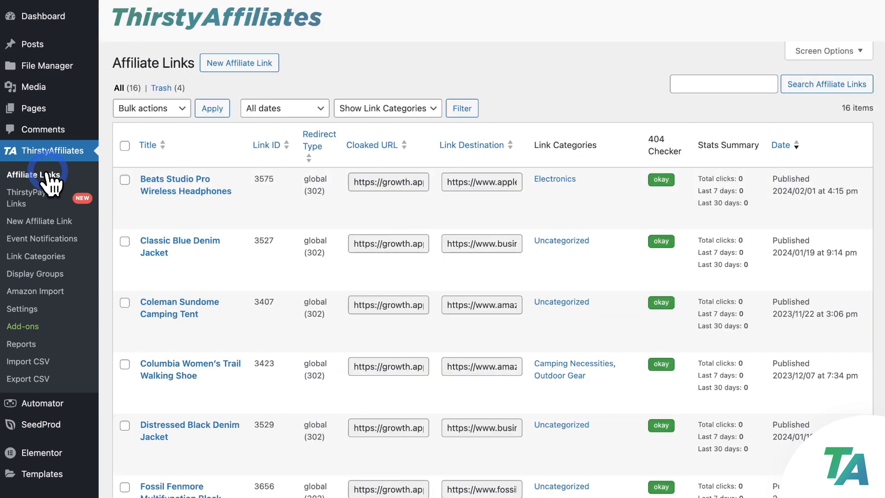
scroll(220, 180, "down", 4)
scroll(220, 178, "down", 5)
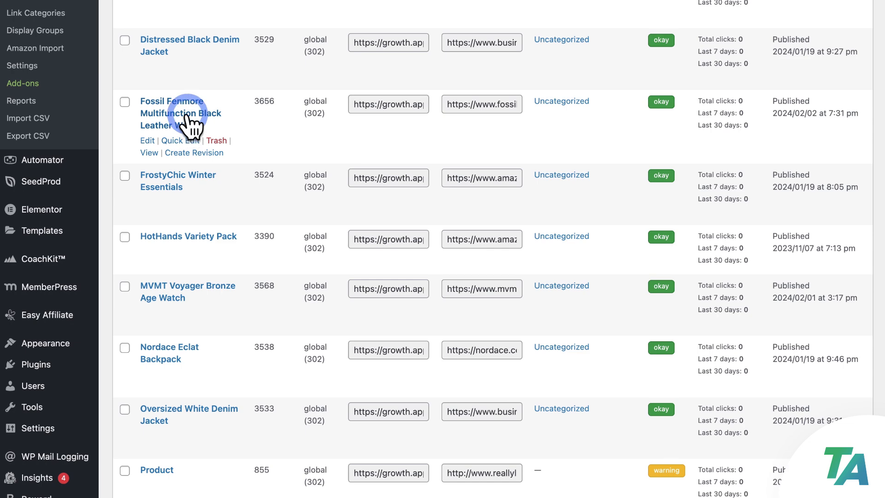
left_click(187, 118)
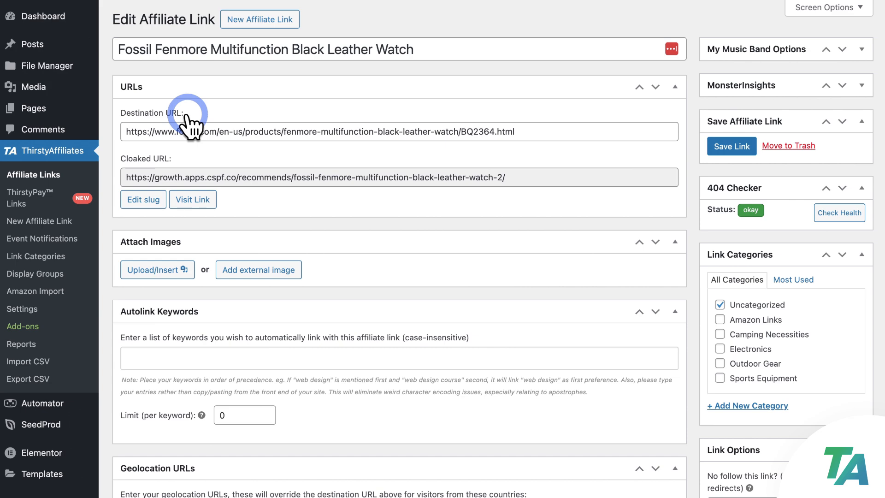
scroll(333, 156, "down", 15)
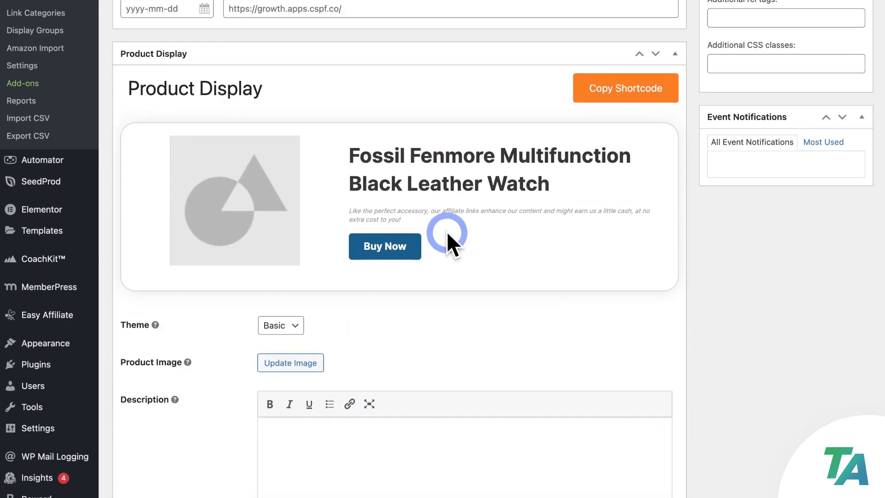
scroll(444, 234, "down", 2)
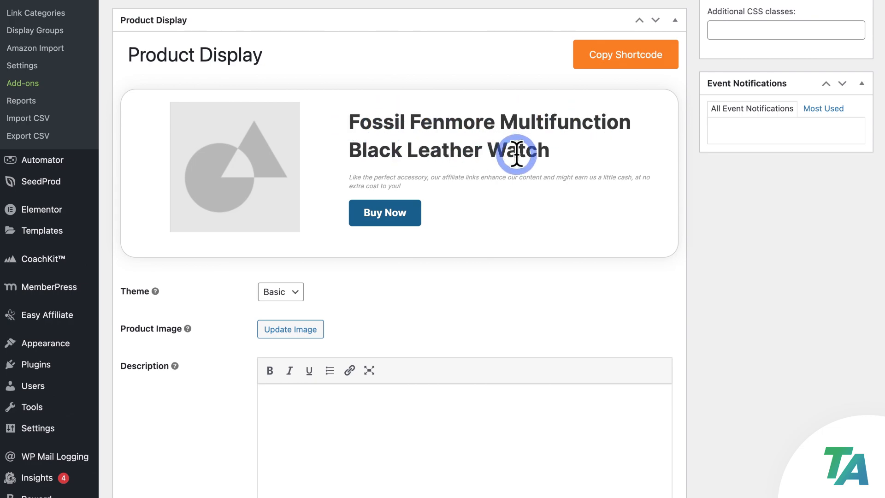
Append "TEST" to the affiliate link's title and check the title in the product display preview.
scroll(538, 217, "up", 20)
scroll(538, 217, "up", 1)
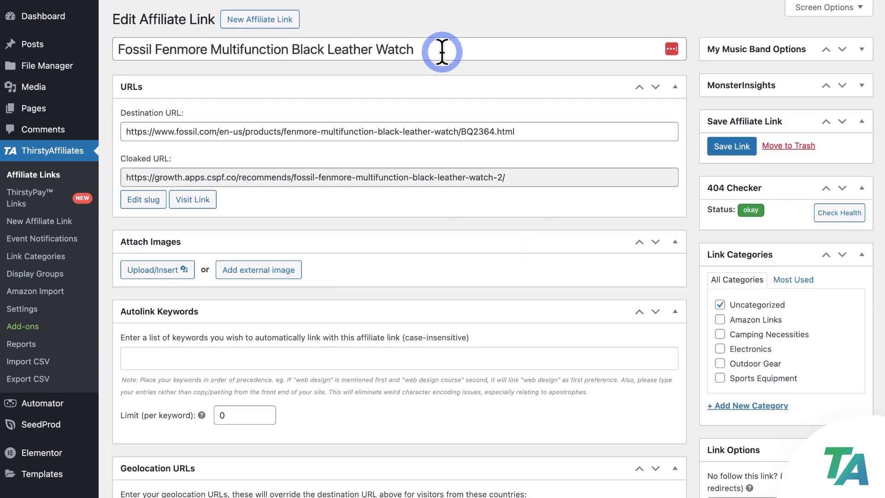
left_click(446, 49)
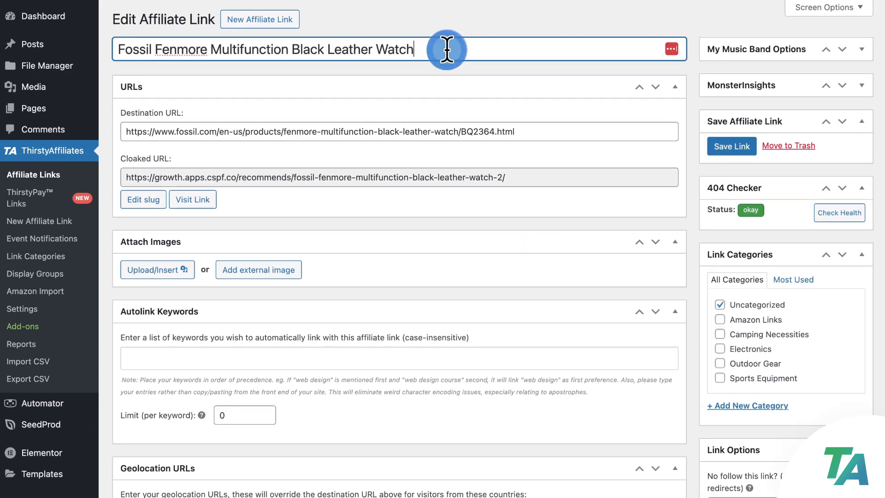
type("TEST")
left_click(465, 68)
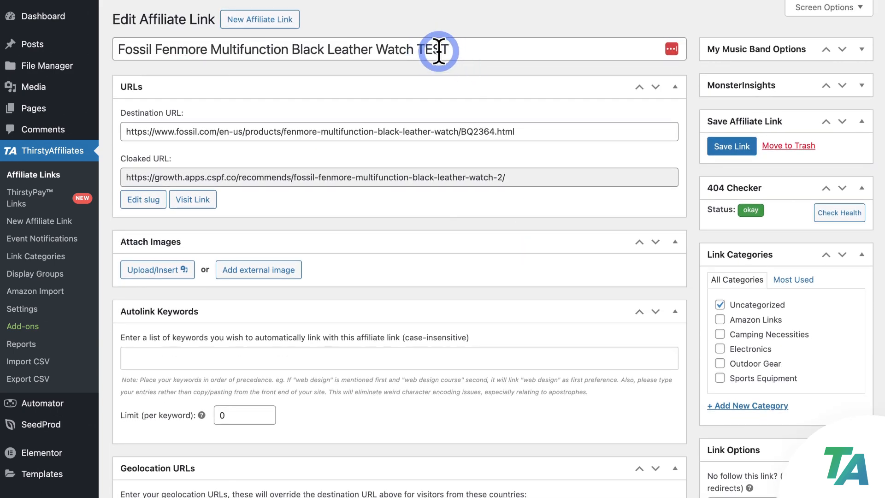
scroll(534, 188, "down", 10)
scroll(604, 335, "down", 4)
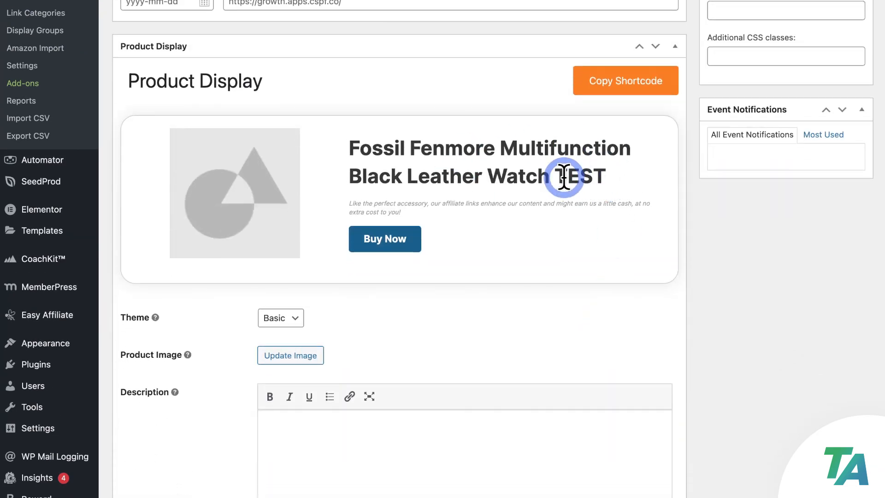
Remove the word "TEST" from the end of the affiliate link's title.
scroll(577, 178, "up", 14)
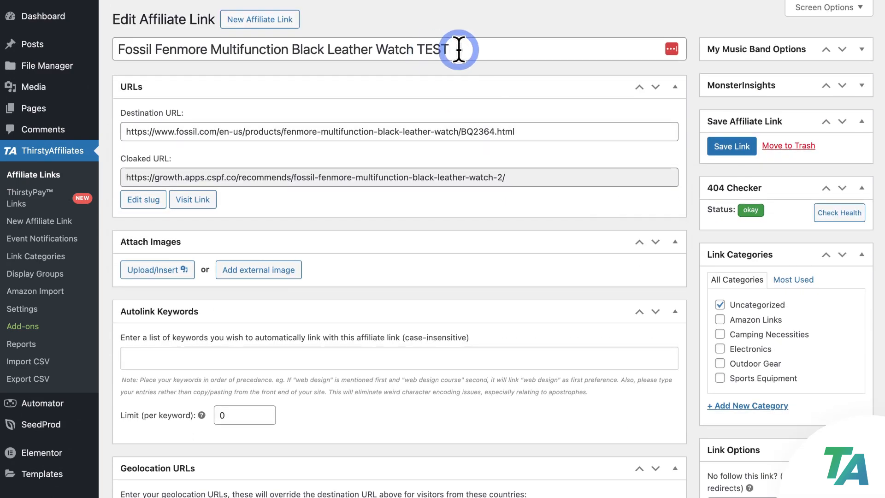
left_click(431, 55)
double_click(432, 53)
key("BackSpace")
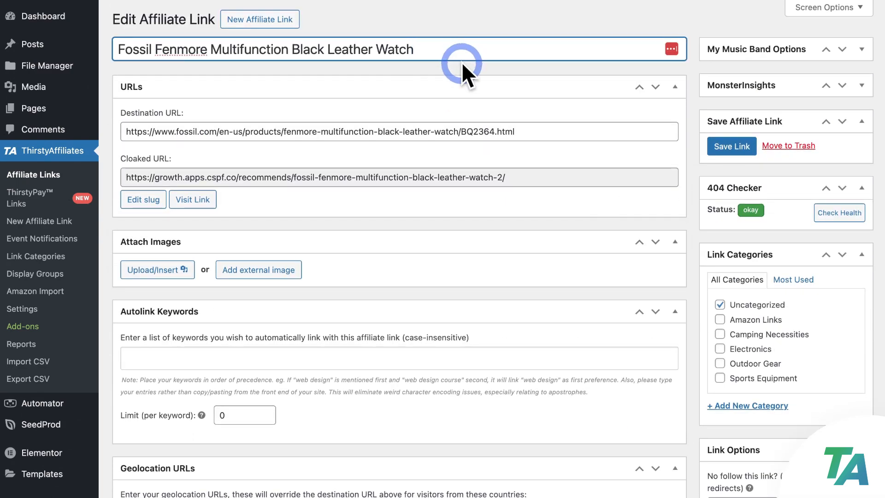
Try the Boxed and Sharp themes on the watch's product display.
scroll(468, 71, "down", 8)
scroll(479, 92, "down", 8)
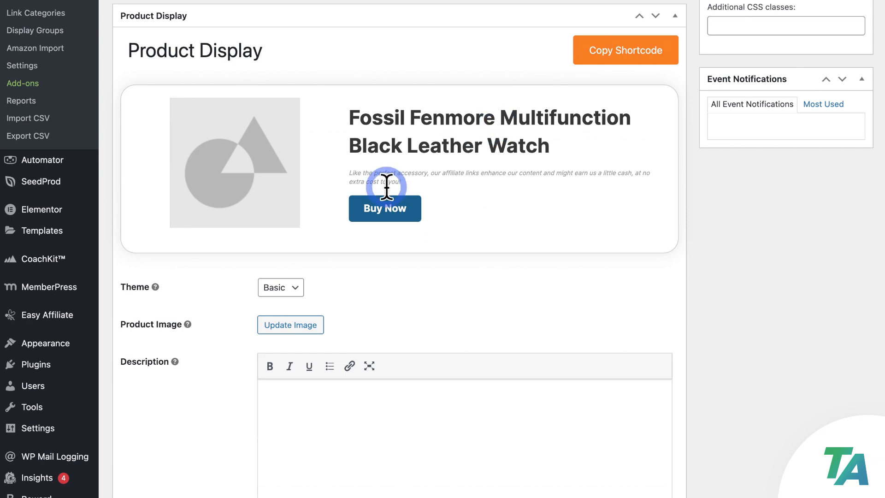
left_click(300, 287)
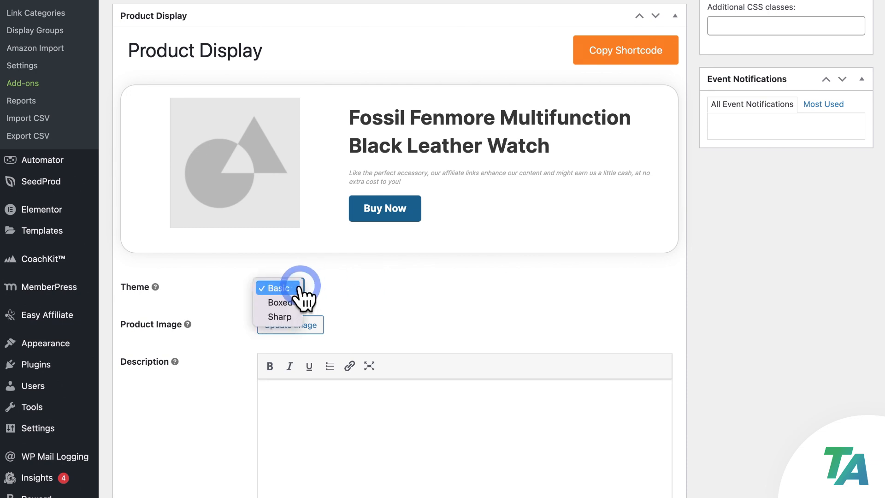
left_click(289, 303)
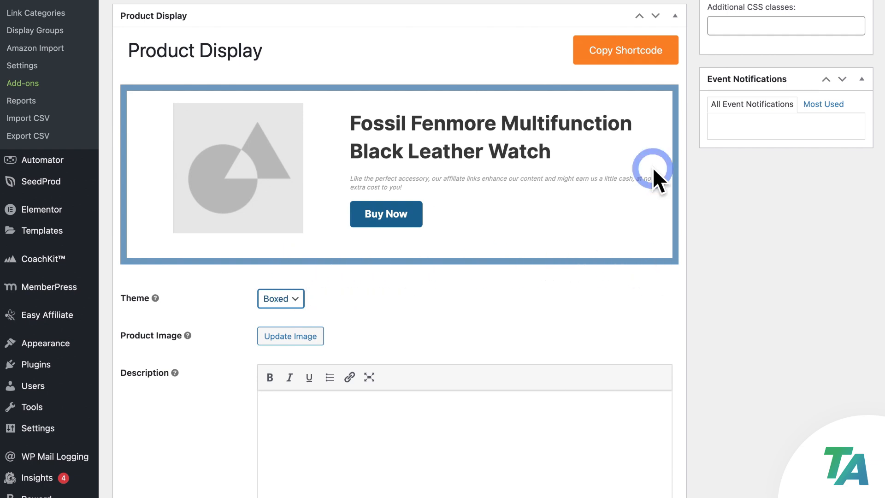
left_click(297, 302)
left_click(298, 312)
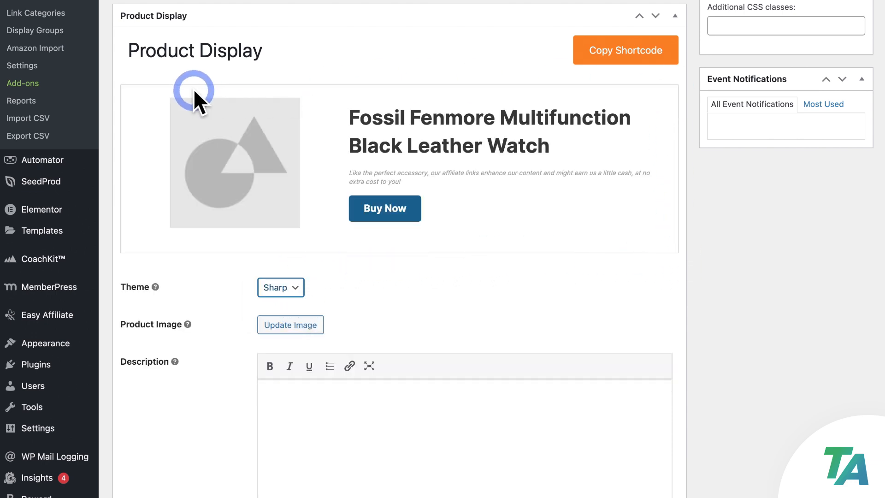
Set the product display theme back to Basic.
left_click(295, 287)
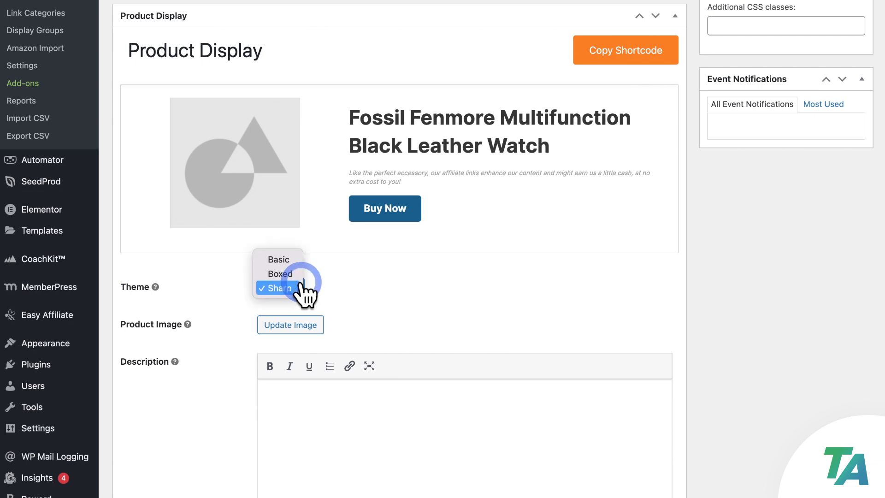
left_click(297, 259)
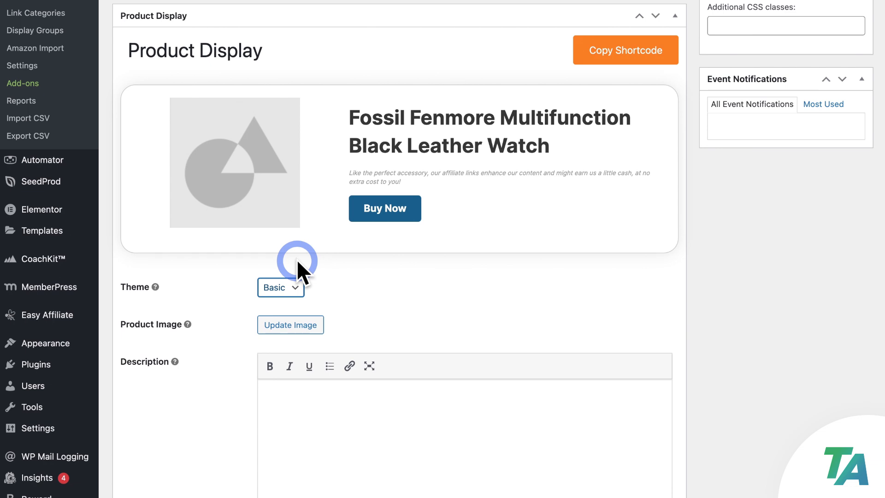
left_click(355, 272)
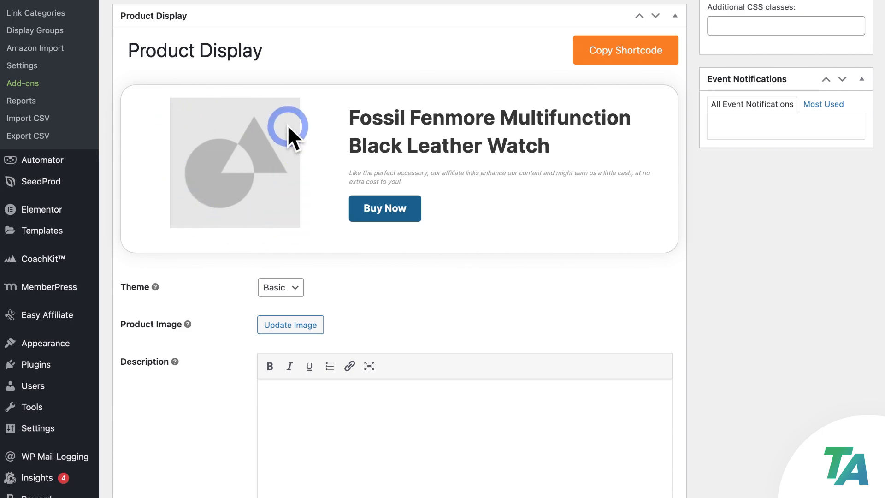
Set the product image to FossilFenmoreMultifunctionBlackLeatherWatch.png from the media library.
left_click(284, 326)
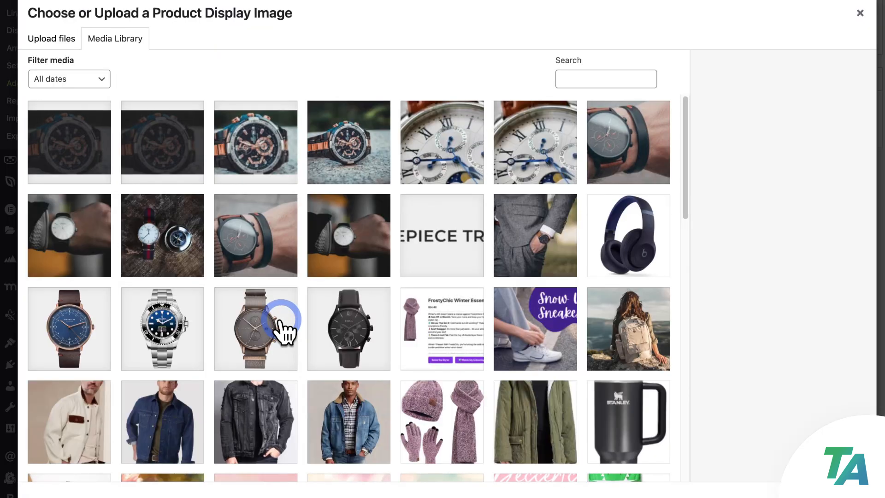
left_click(43, 41)
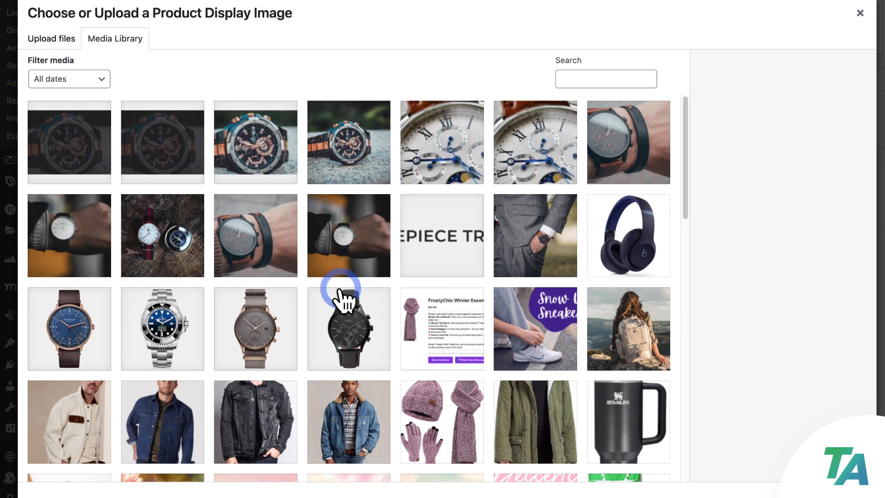
left_click(360, 328)
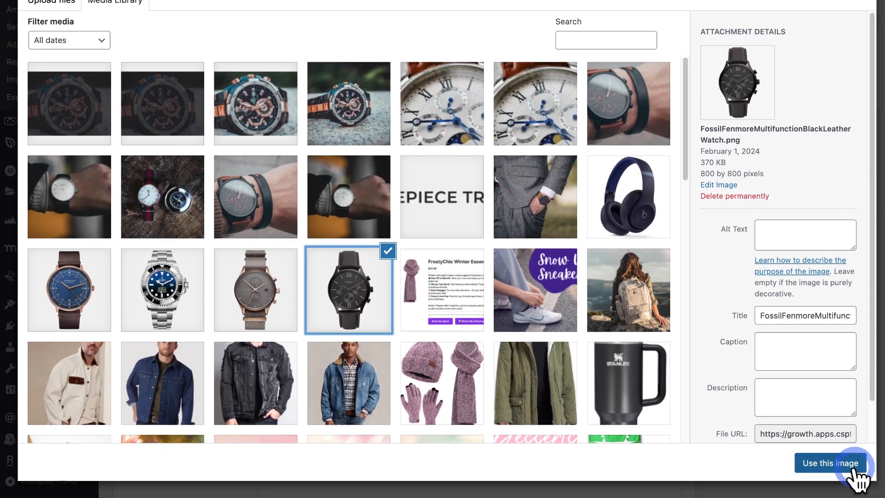
left_click(843, 489)
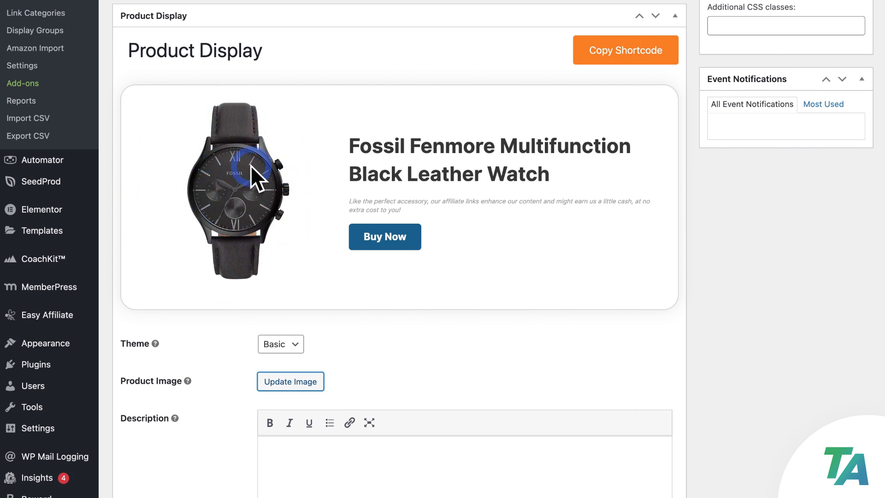
Fill in the product description with the Fossil Fenmore text, from "Introducing the Fossil Fenmore" to "who needs a reliable timepiece.".
scroll(527, 207, "down", 5)
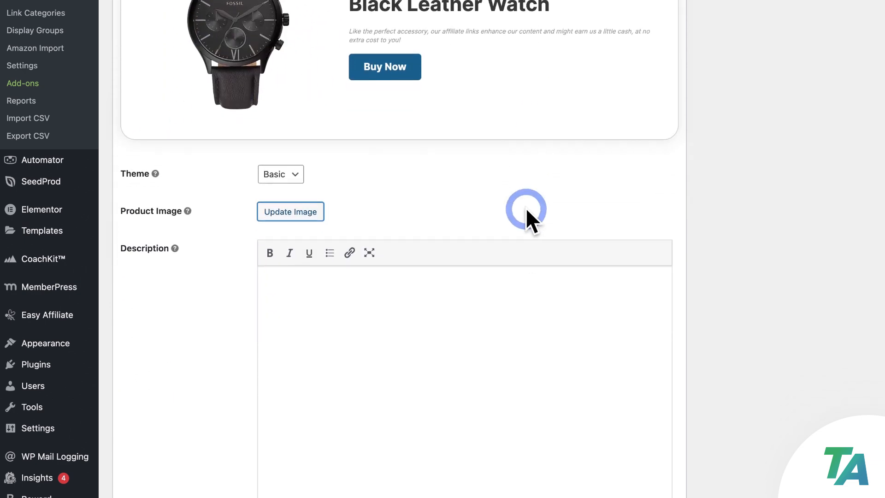
scroll(461, 291, "down", 1)
left_click(434, 279)
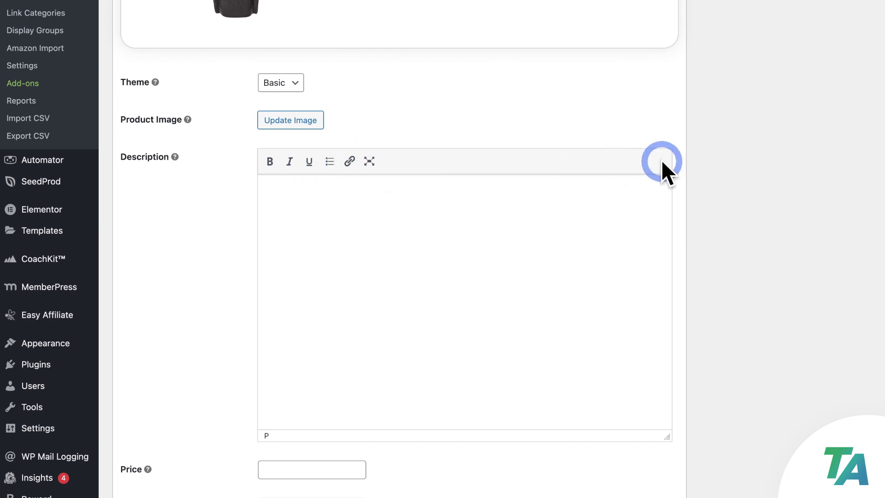
scroll(730, 165, "down", 1)
scroll(729, 163, "down", 3)
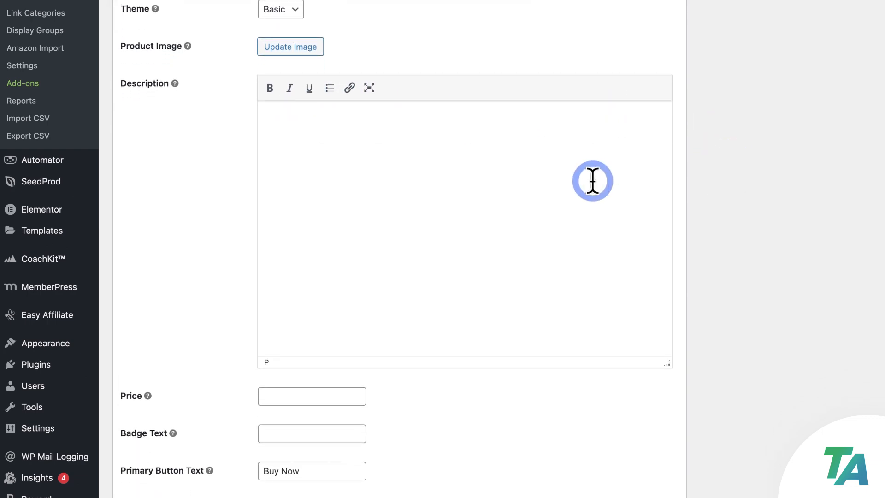
left_click(572, 182)
type("Introducing the Fossil Fenmore - built tough for the rugged everyday man! ⌚ Built to Last: Crafted with durable materials and a rugged design, this watch is ready to withstand the rigors of your everyday adventures. 🏭 Multifunctional Utility: With its multifunctional dial, including 24-hour subdials, this watch keeps you on track and ready for anything. 🔧 Reliable Performance: Featuring quartz movement, this timepiece offers precise timekeeping that won't let you down, no matter the task at hand. 😅 Water-Resistant: Whether you're sweating it out on the job or caught in a sudden rain shower, this watch can handle it all. Perfect for the hardworking individual who needs a reliable timepiece.")
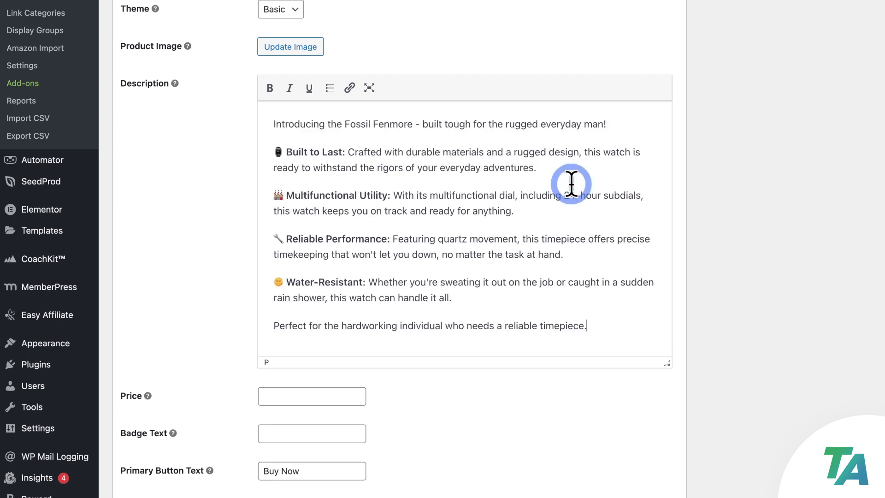
left_click(735, 192)
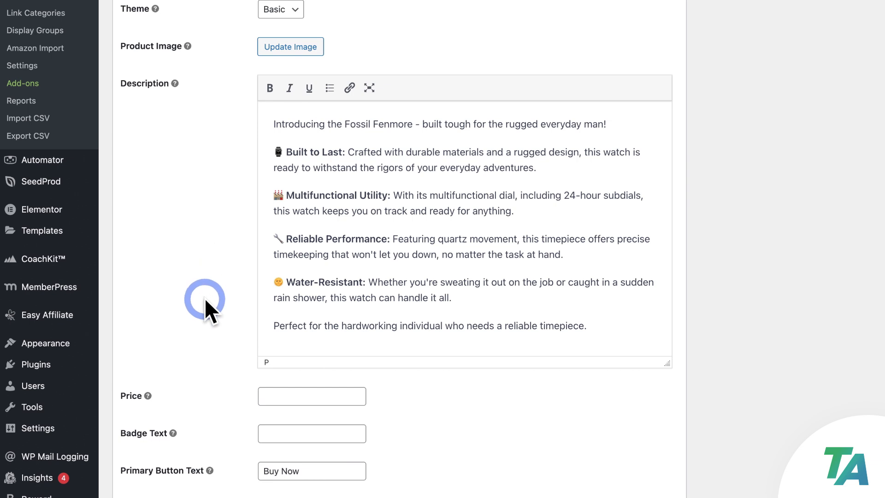
scroll(205, 298, "down", 4)
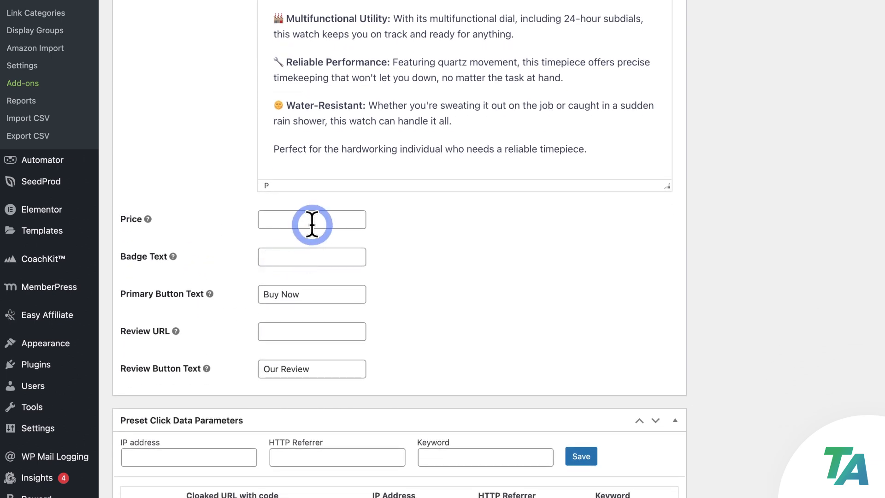
Set the product price to $55 and check it in the display preview.
left_click(312, 225)
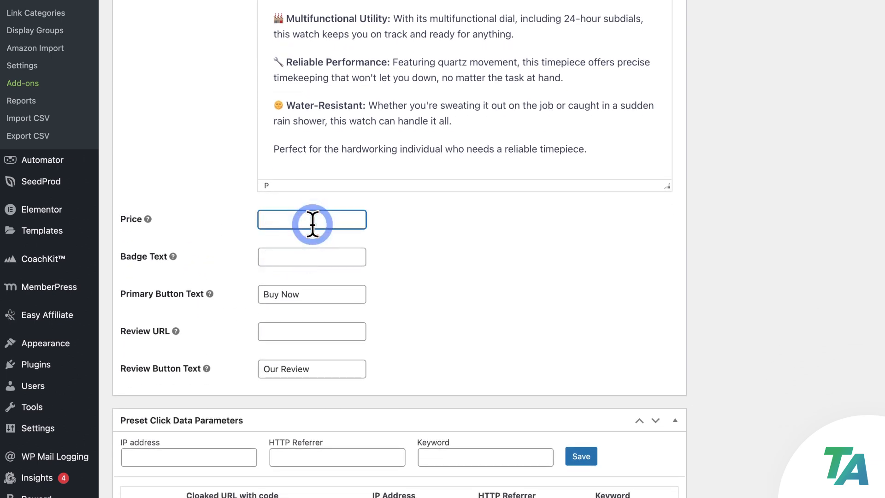
type("$55")
left_click(407, 226)
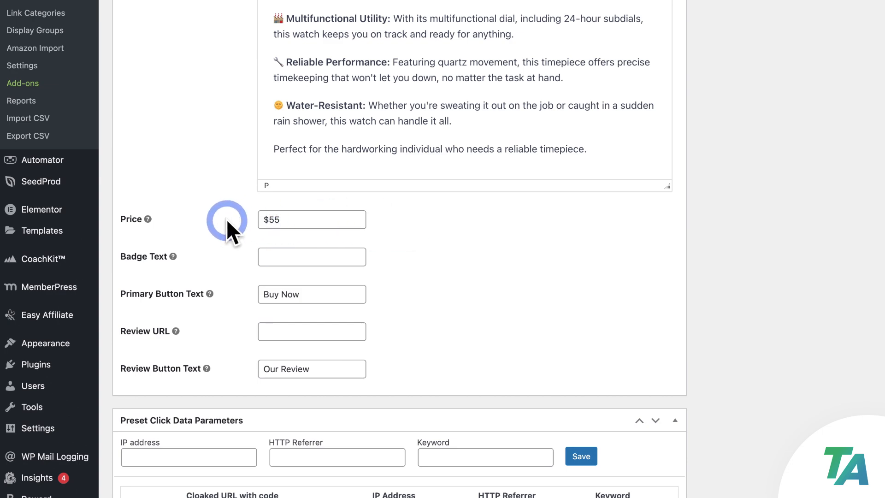
scroll(226, 219, "up", 12)
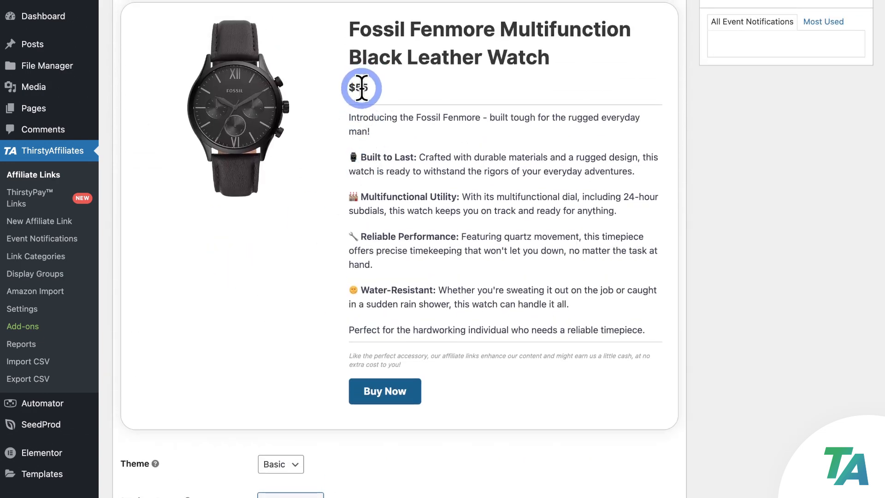
scroll(480, 168, "down", 12)
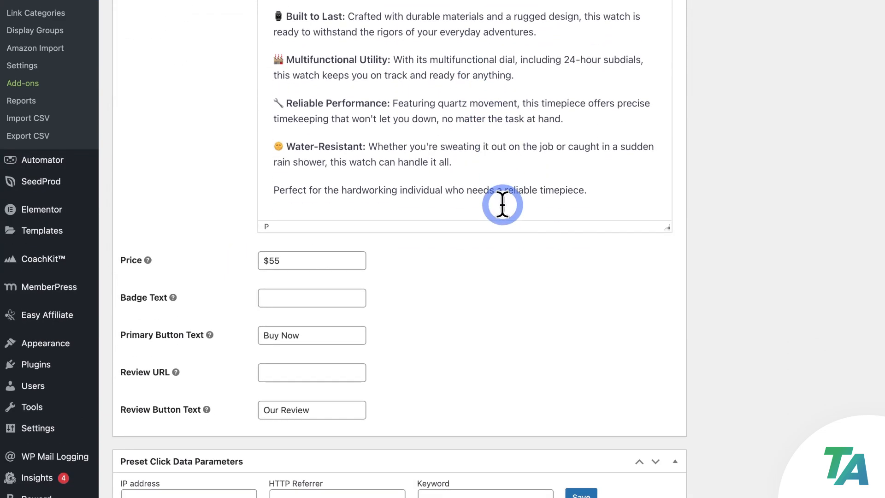
Set the badge text to "Our Fav" and check the badge and primary button in the display preview.
left_click(332, 275)
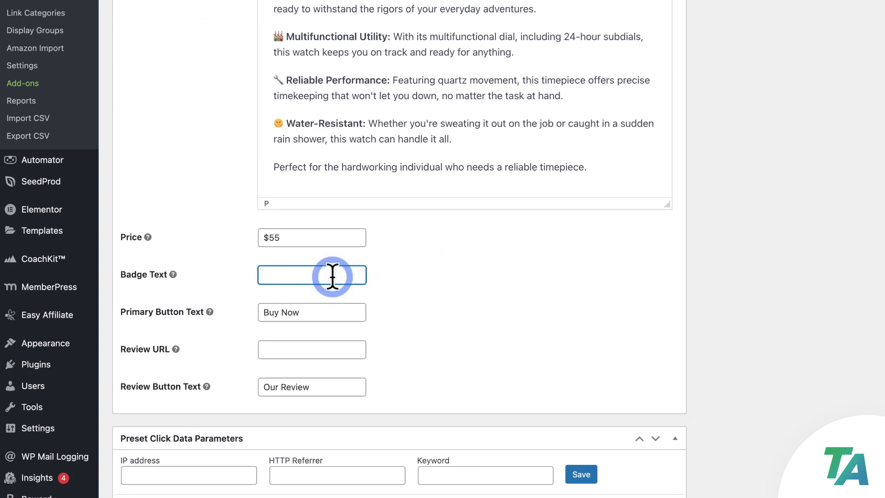
type("Our Fav")
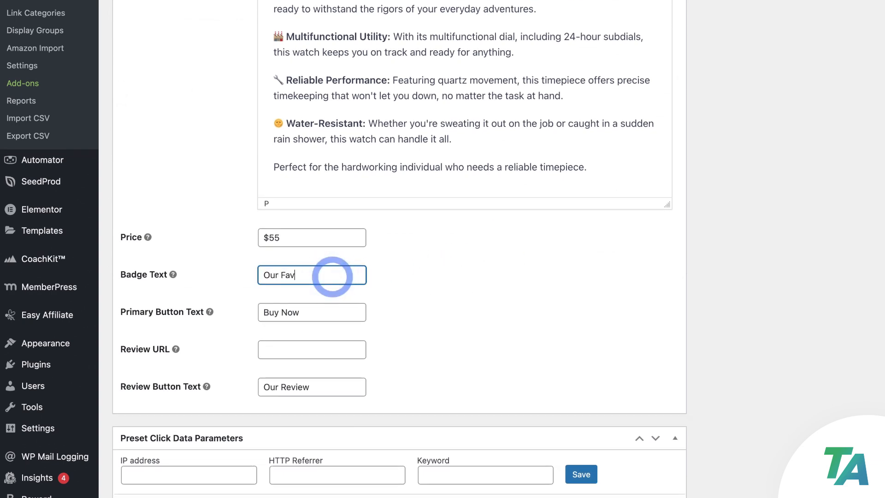
left_click(397, 275)
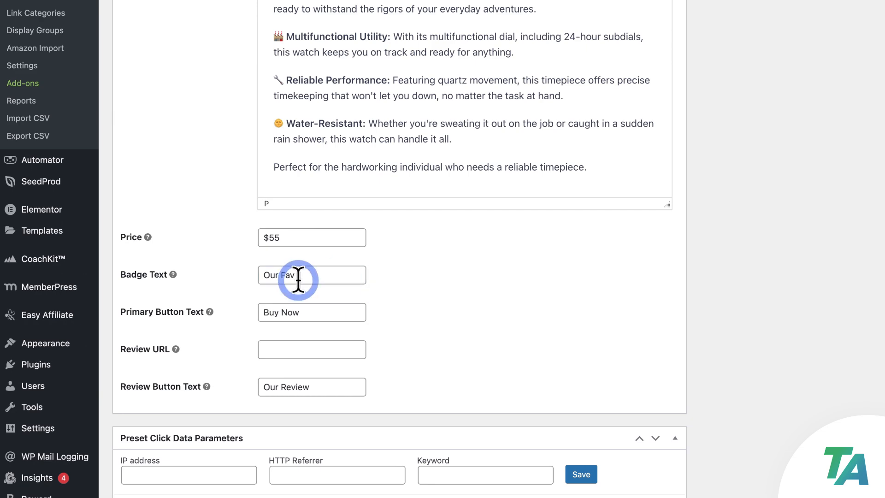
scroll(235, 276, "up", 10)
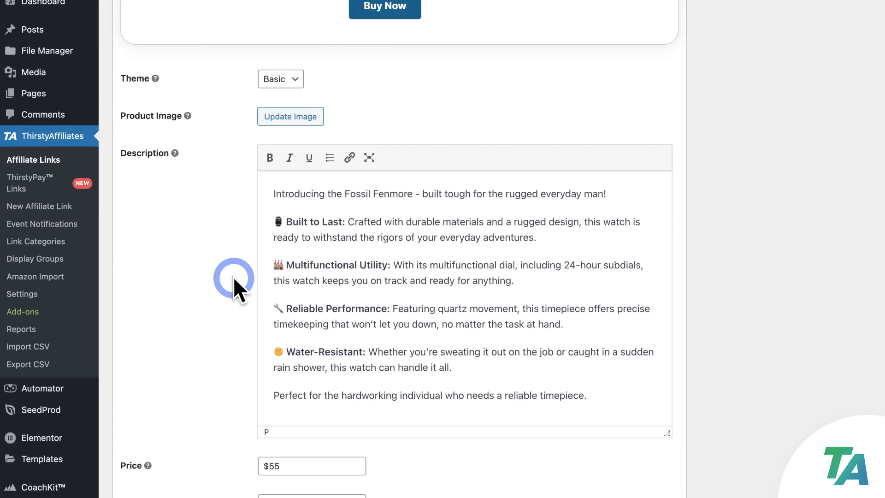
scroll(234, 277, "up", 2)
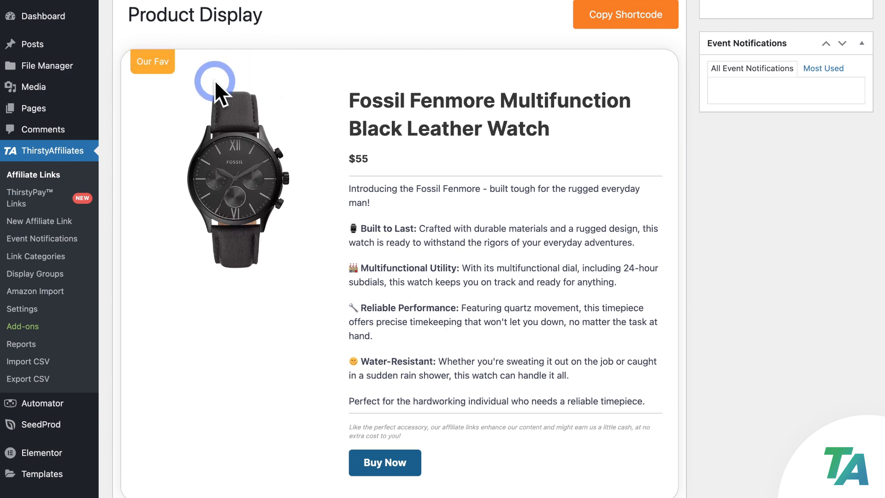
scroll(214, 80, "down", 5)
scroll(220, 107, "down", 10)
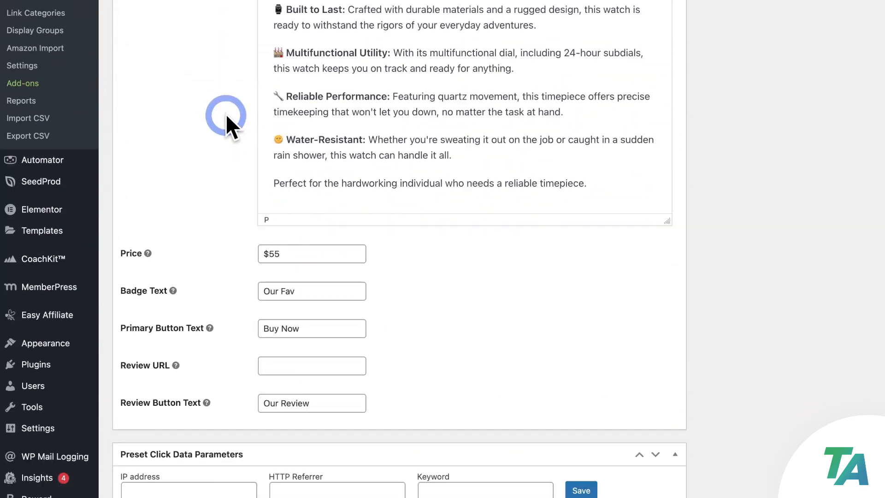
scroll(227, 125, "down", 1)
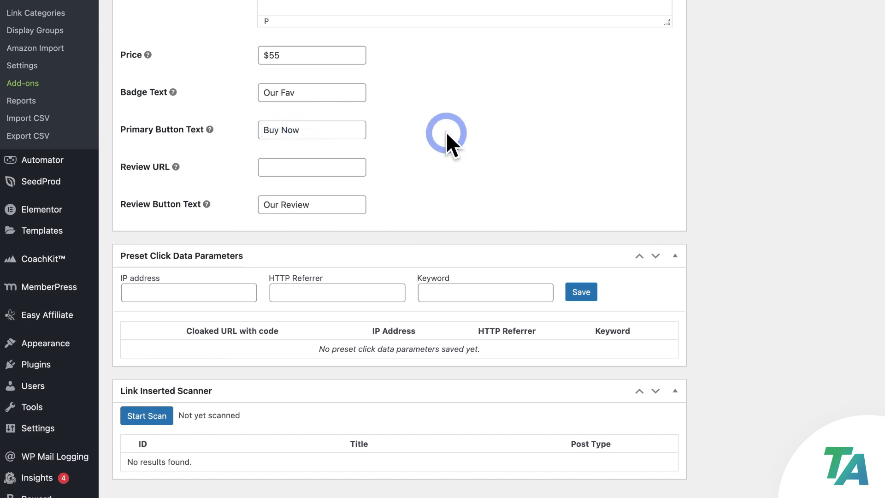
scroll(461, 161, "up", 6)
scroll(487, 201, "up", 6)
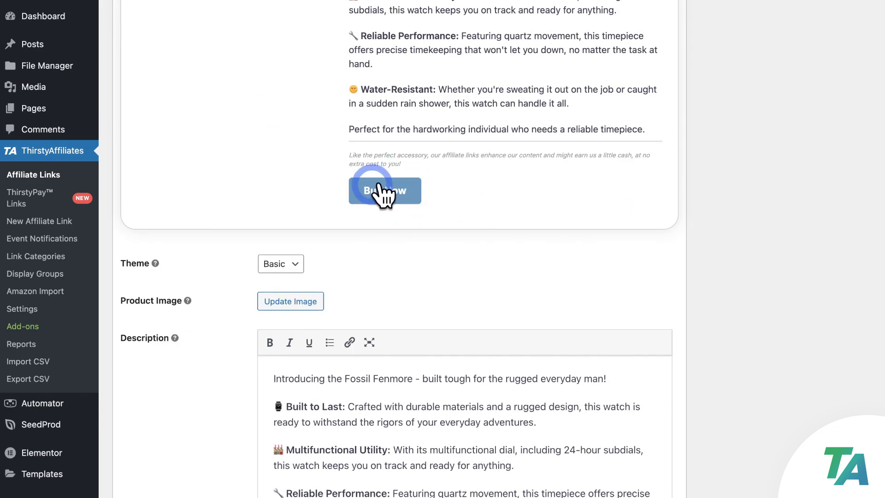
scroll(414, 207, "down", 10)
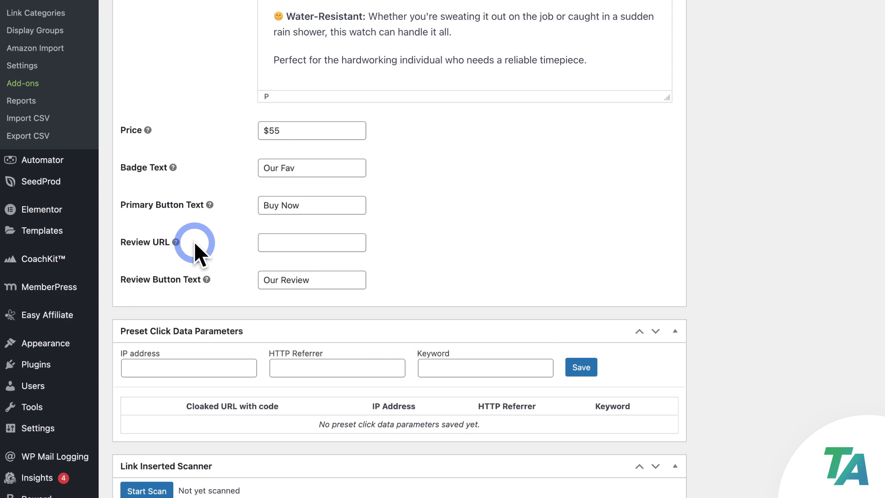
Open the site's pages list in a new tab and copy the address of the "Awesome Review of the Fossil Fenmore" page.
scroll(194, 242, "up", 5)
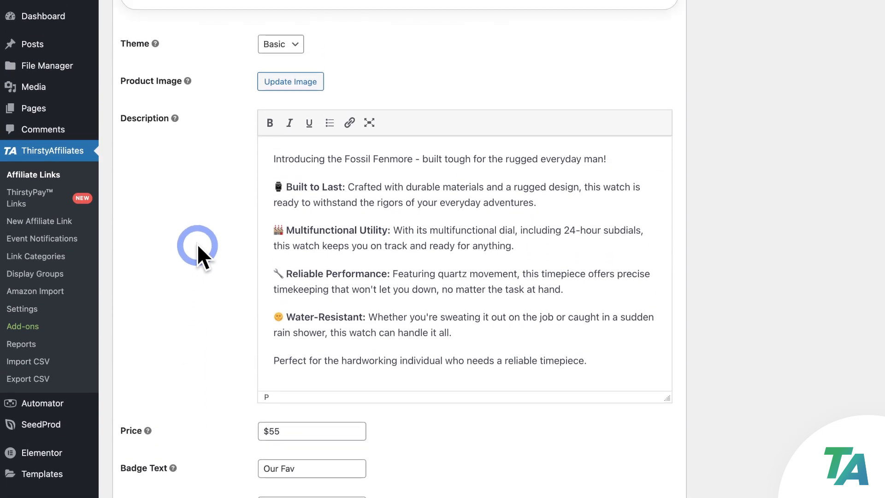
right_click(39, 104)
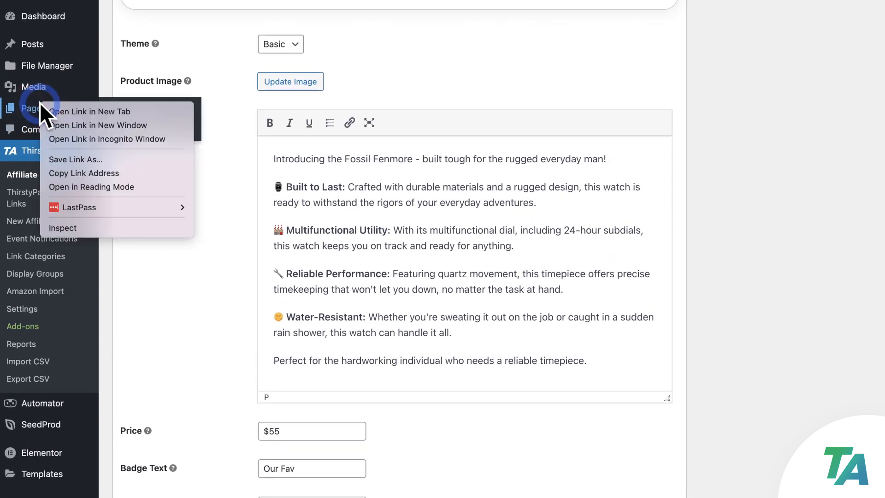
left_click(101, 109)
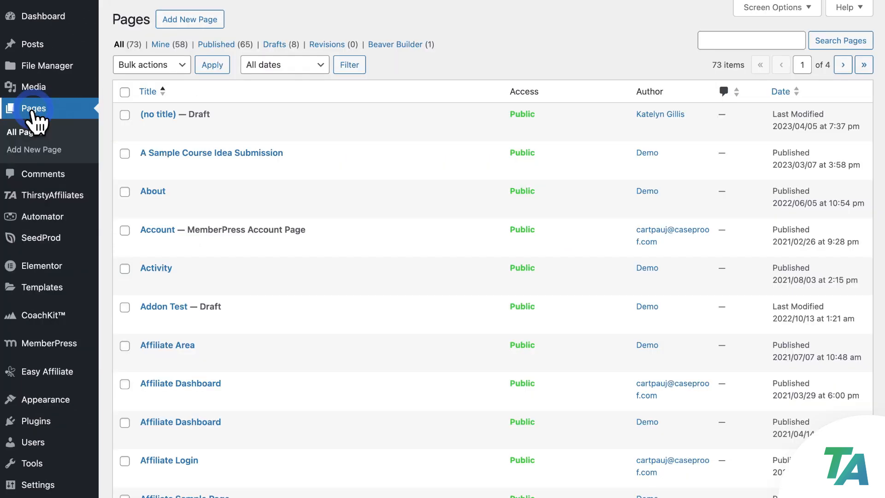
scroll(285, 178, "down", 9)
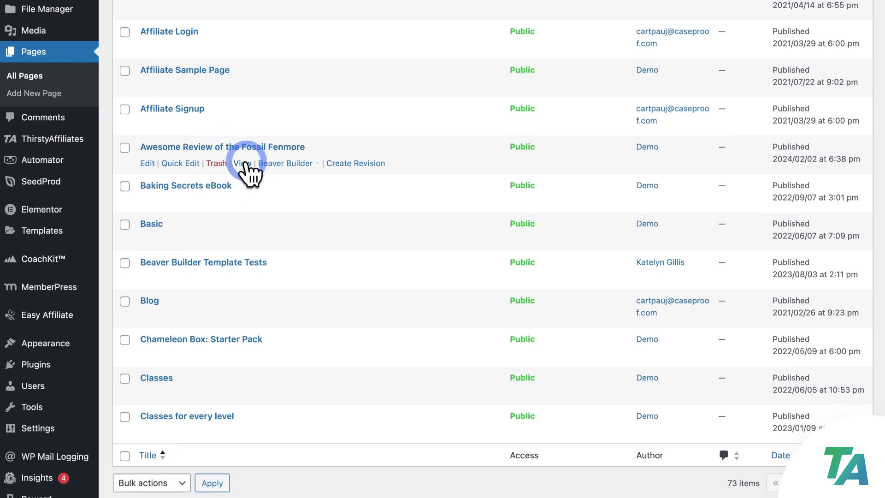
right_click(248, 164)
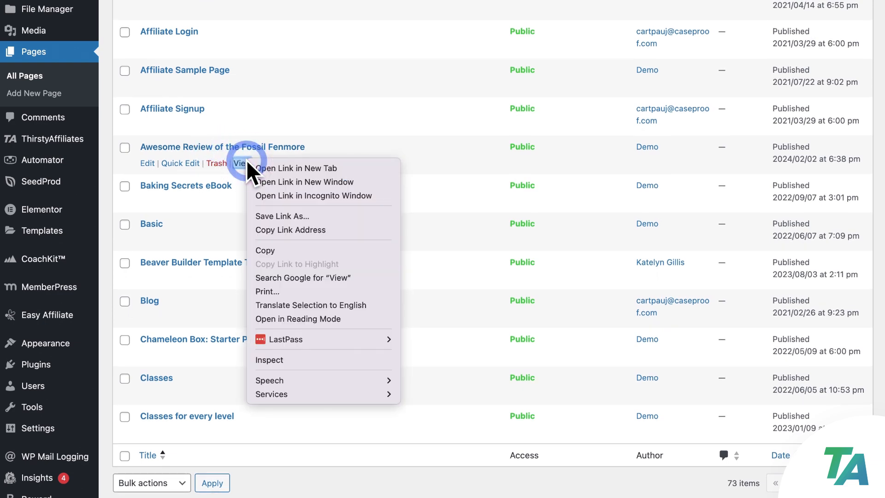
left_click(348, 230)
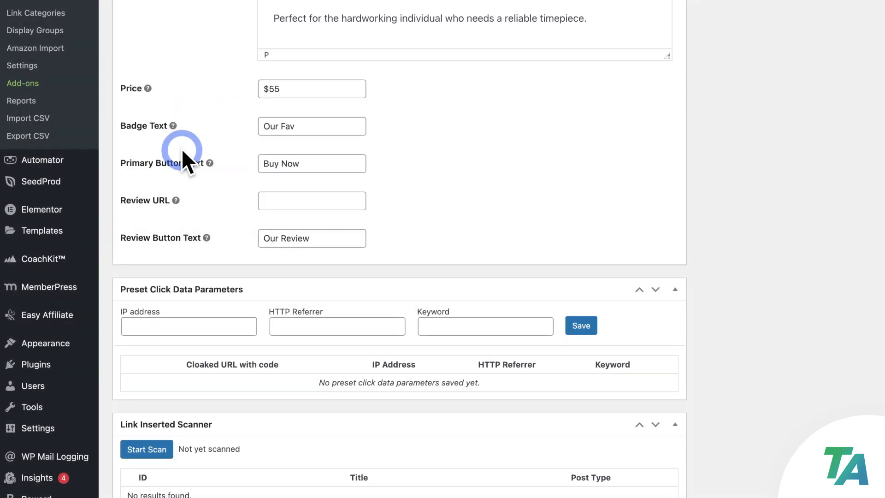
Paste the copied page address as the Review URL, set the review button text to "Read Our Review" and check the preview.
left_click(277, 201)
key("super+v")
left_click(197, 202)
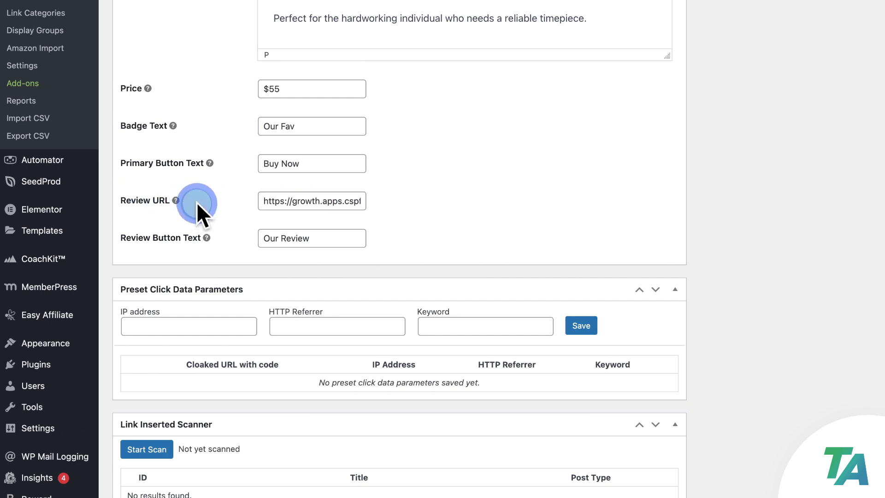
left_click(266, 238)
type("Read")
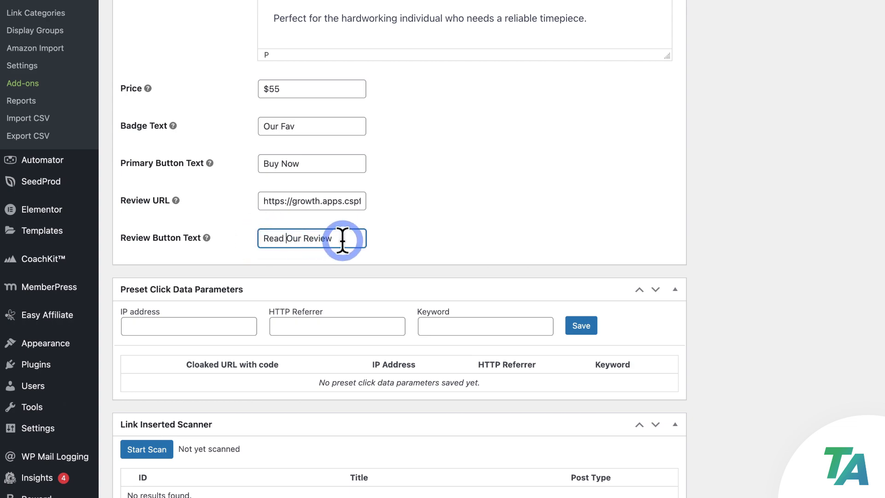
scroll(395, 231, "up", 5)
scroll(422, 230, "up", 10)
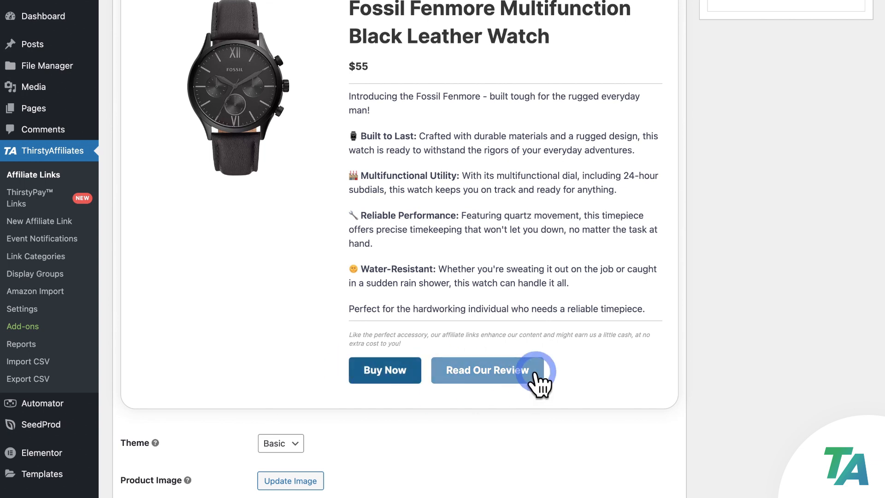
scroll(724, 352, "up", 3)
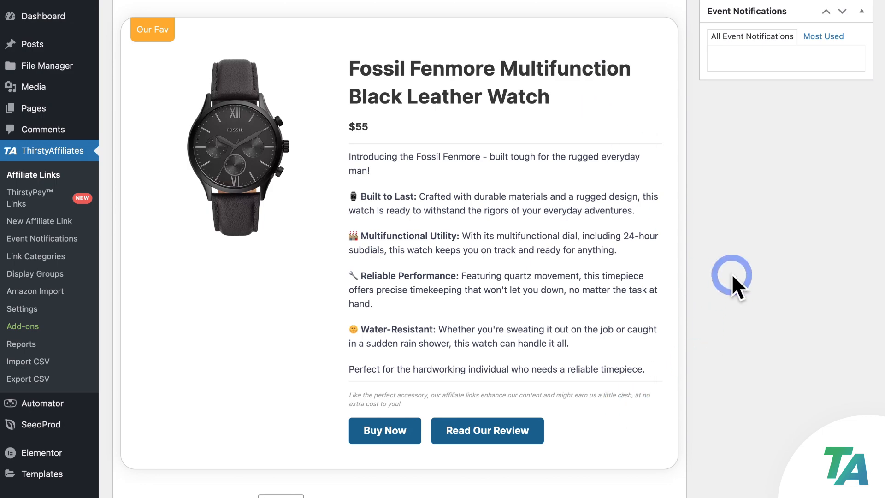
Save the Fossil Fenmore affiliate link with its product display details.
scroll(698, 347, "up", 10)
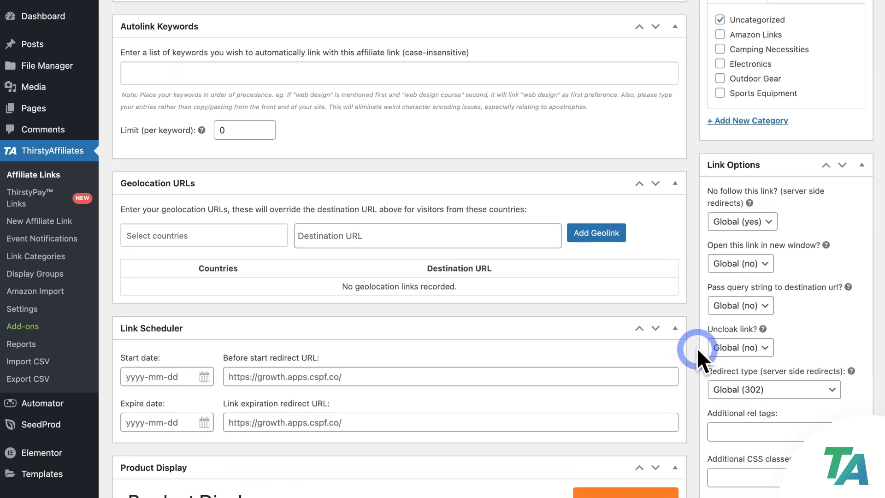
scroll(696, 348, "up", 5)
left_click(733, 110)
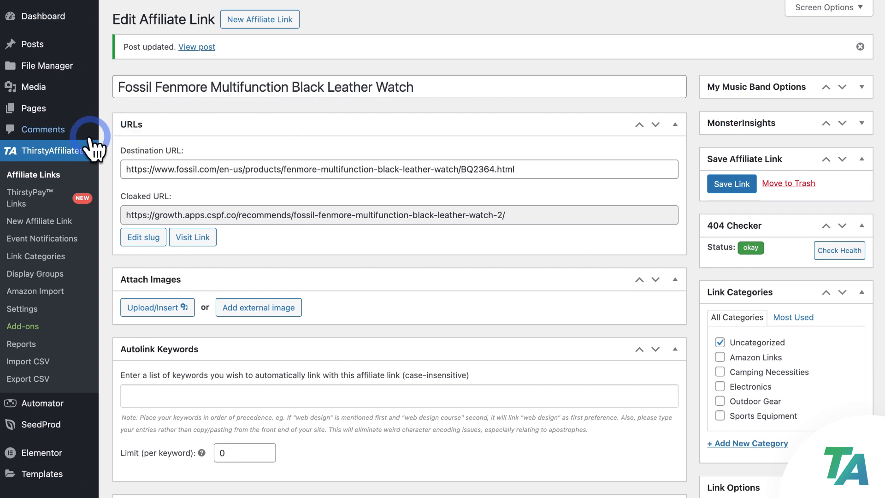
Open the ThirstyAffiliates Product Display settings and change the button background color to a more vivid blue.
left_click(28, 307)
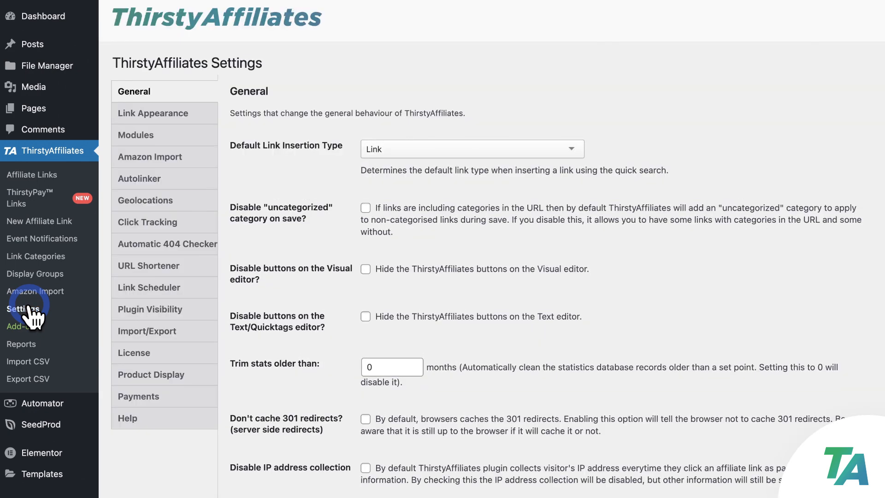
left_click(183, 374)
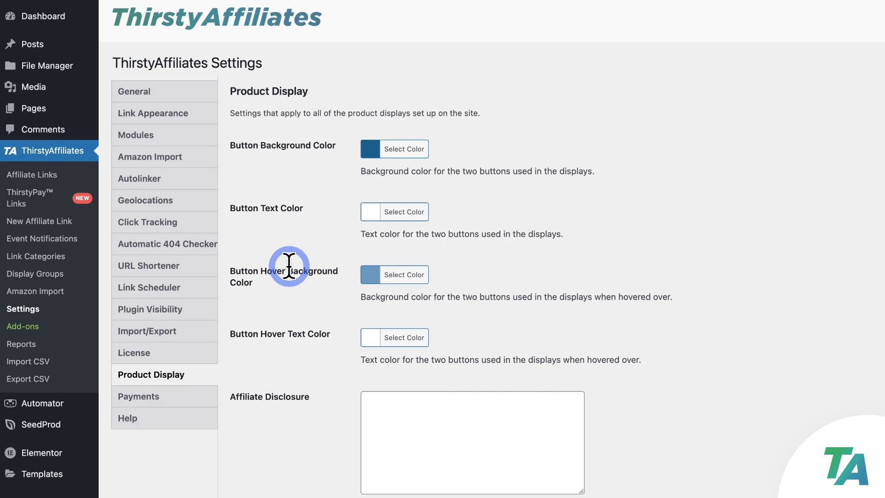
left_click(406, 152)
left_click_drag(424, 222, 438, 200)
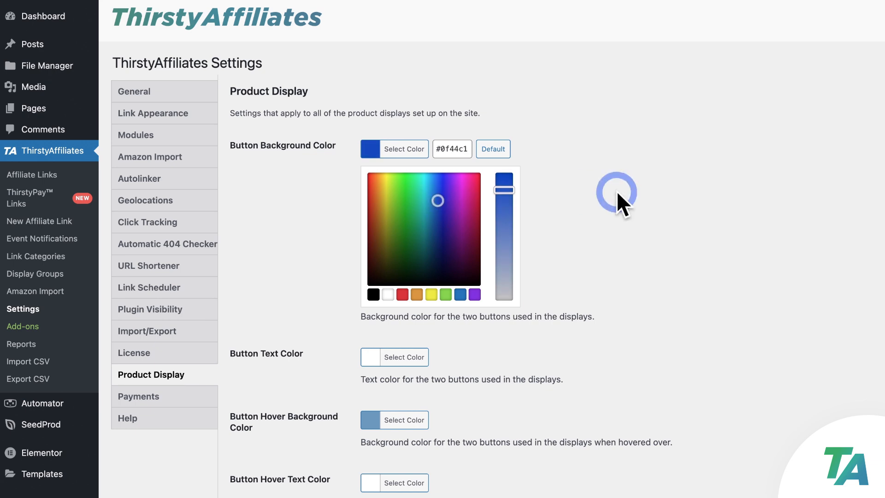
left_click(587, 192)
Change the button hover background color to a slightly darker, muted blue.
left_click(401, 278)
left_click_drag(424, 316, 437, 333)
left_click(614, 263)
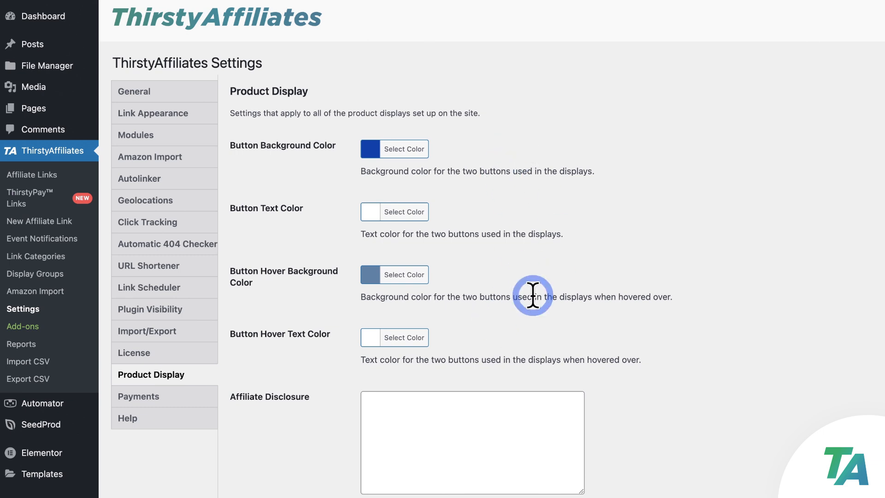
Enter disclosure "Like the perfect accessory, our affiliate links enhance our content and might earn us a little cash, at no extra cost to you!" and save settings.
scroll(509, 304, "down", 5)
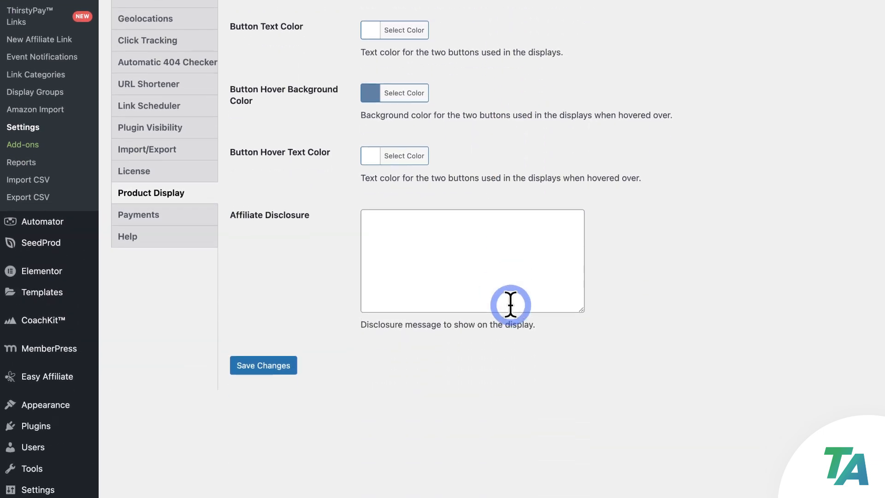
left_click(480, 257)
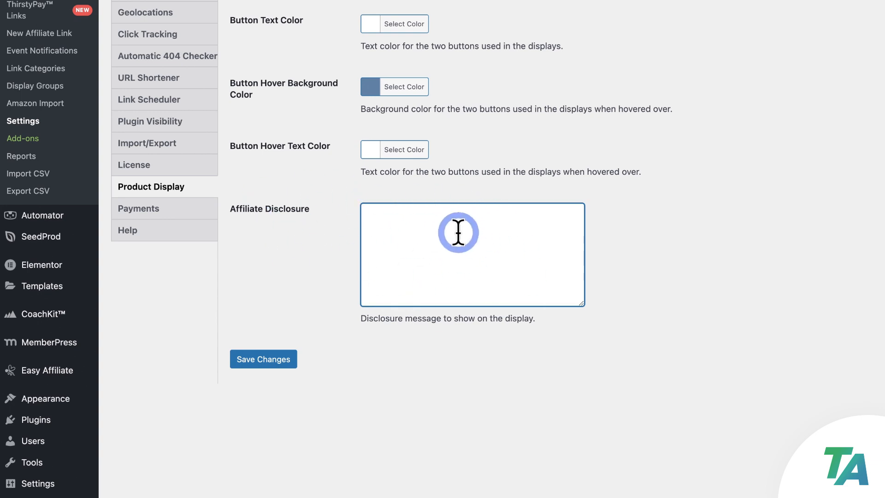
type("Like the perfect accessory, our affiliate links enhance our content and might earn us a little cash, at no extra cost to you!")
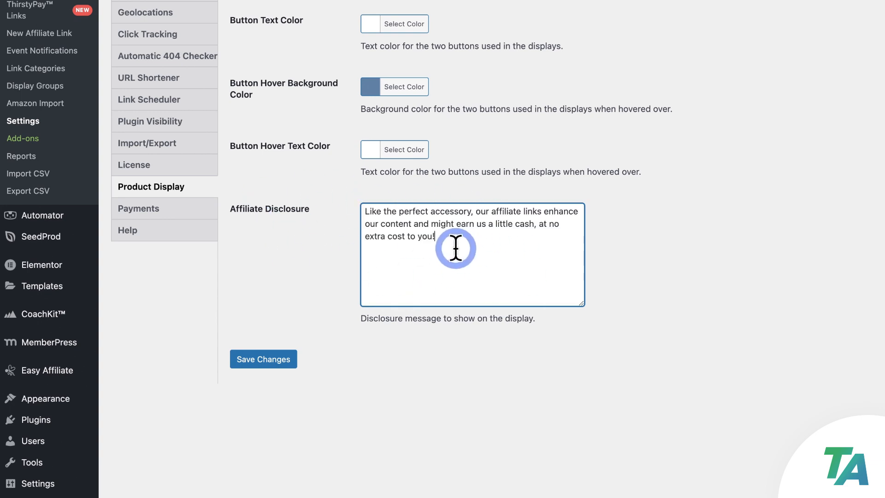
left_click(628, 245)
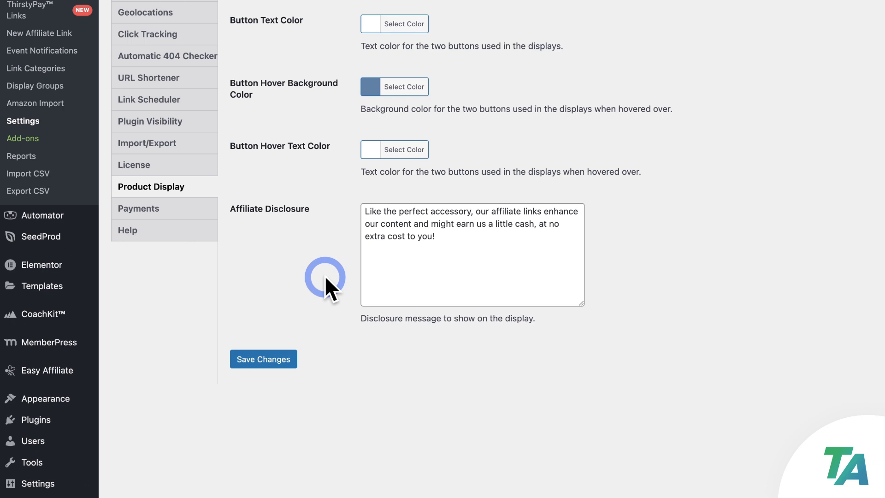
left_click(286, 361)
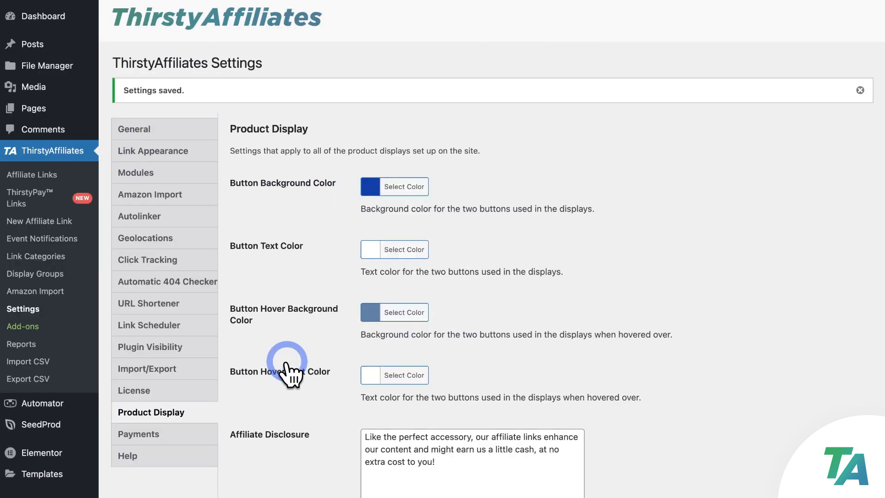
Open the Fossil Fenmore Multifunction Black Leather Watch affiliate link and review its Product Display preview with the buttons and disclosure.
left_click(33, 176)
scroll(254, 209, "down", 6)
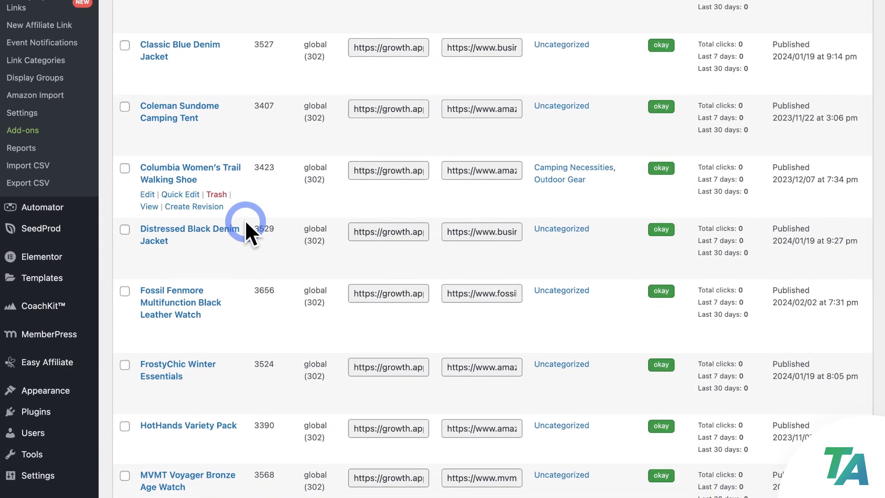
left_click(203, 284)
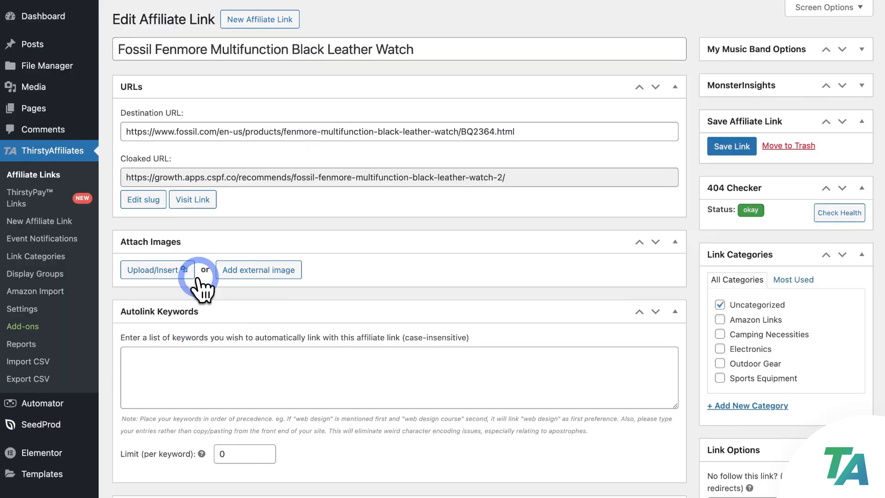
scroll(420, 260, "down", 10)
scroll(421, 260, "down", 5)
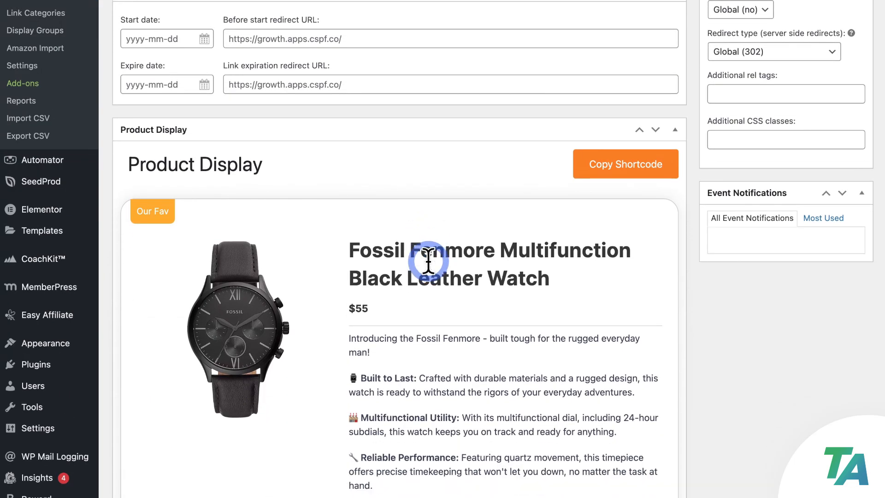
scroll(600, 258, "down", 1)
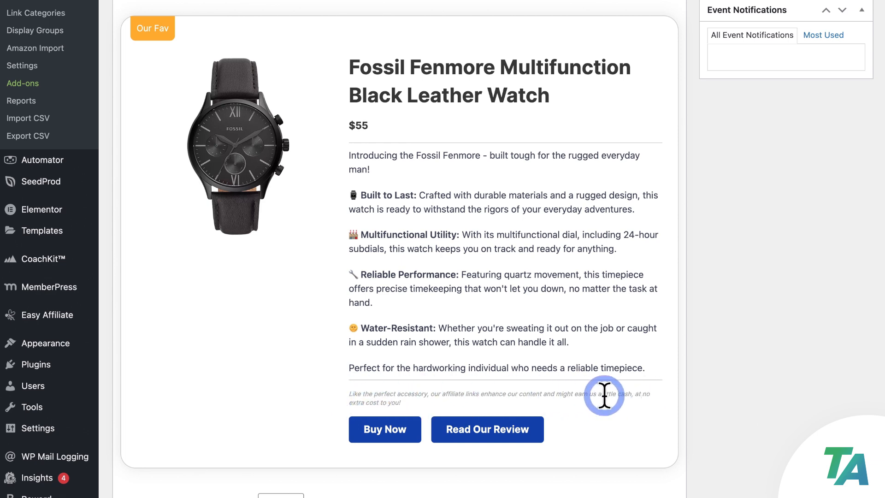
left_click(751, 385)
Copy the product display shortcode of the Fossil Fenmore watch link and dismiss the confirmation.
scroll(749, 367, "up", 1)
scroll(750, 367, "up", 3)
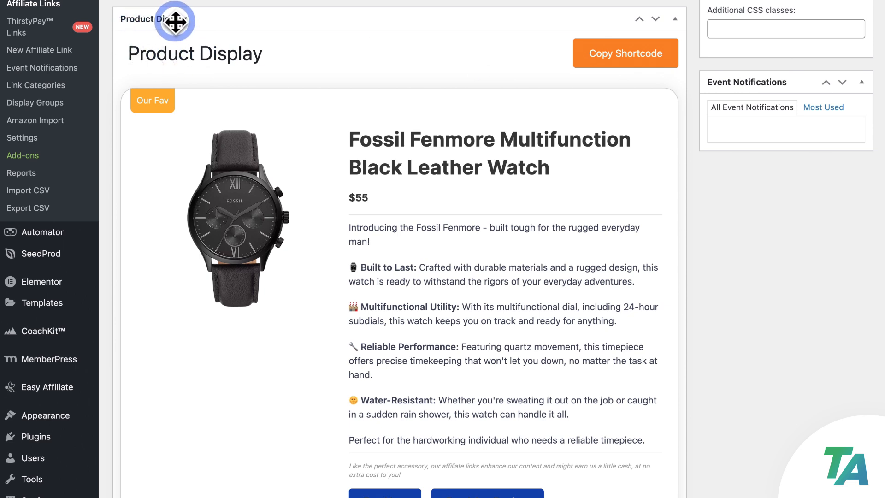
left_click(601, 55)
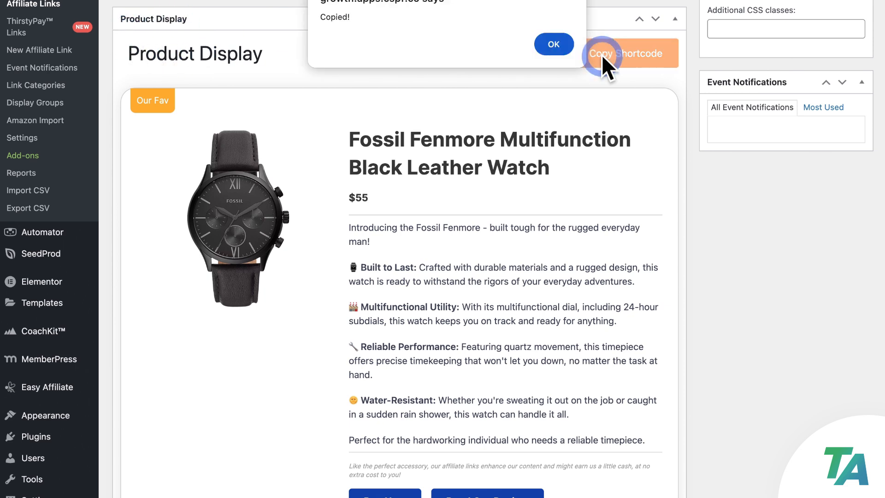
left_click(558, 42)
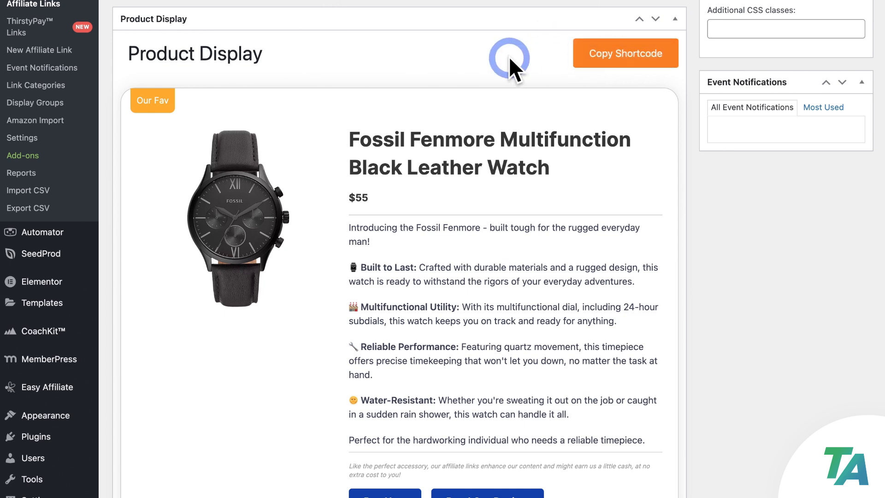
Open the post "Timeless Elegance: Owning a Quality Wristwatch" for editing.
scroll(310, 209, "up", 10)
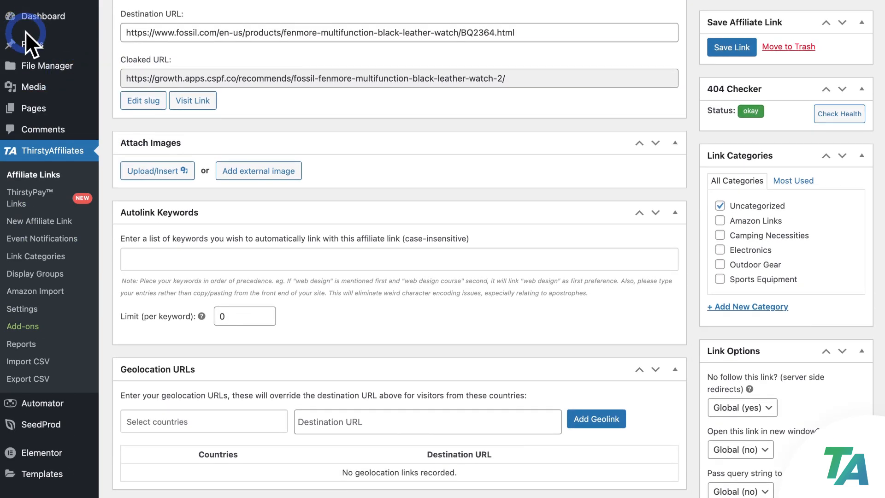
mouse_move(29, 44)
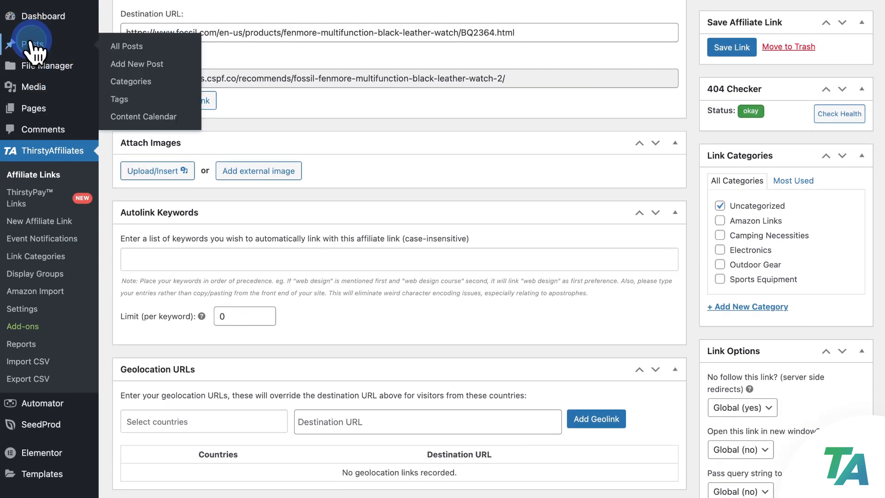
left_click(30, 44)
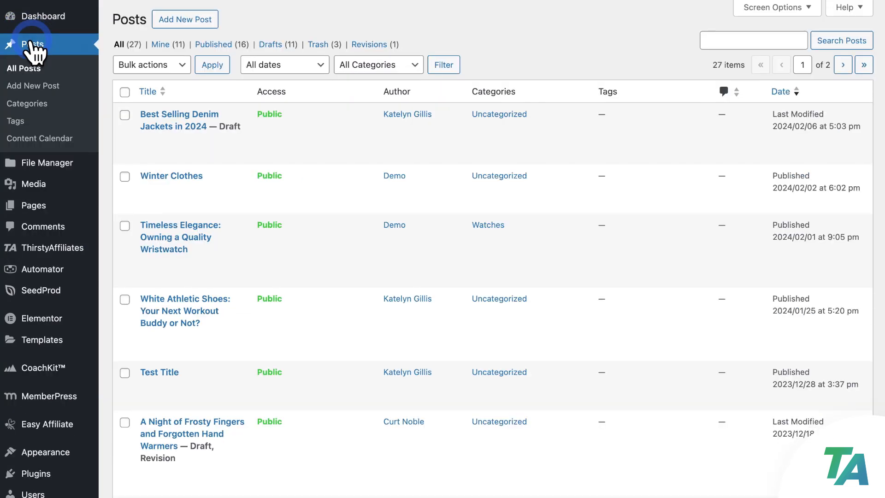
left_click(175, 223)
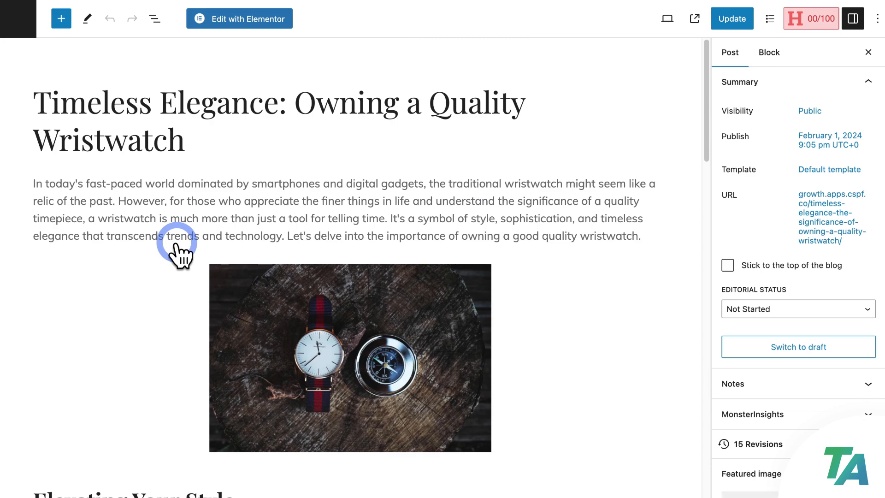
Insert the copied shortcode [ta-product-display type="single" id="3656"] in a new block below the Timekeeping Precision paragraph.
scroll(522, 237, "down", 10)
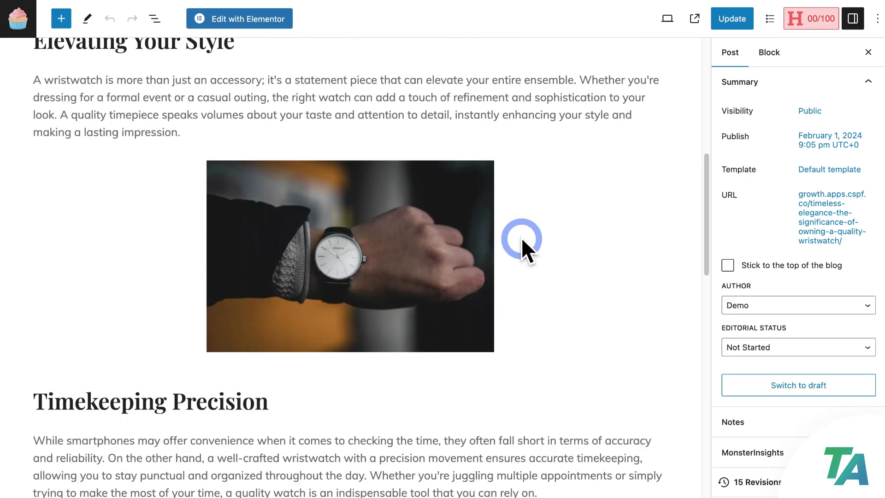
scroll(521, 237, "down", 5)
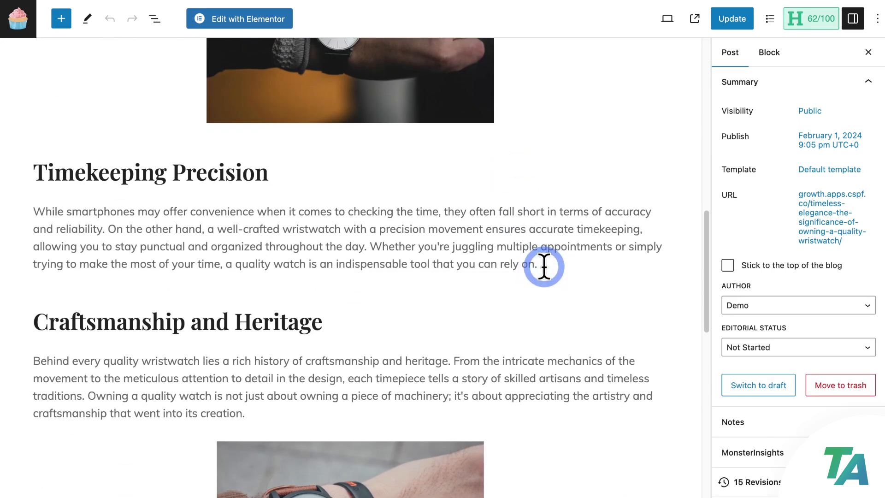
left_click(544, 267)
key("Return")
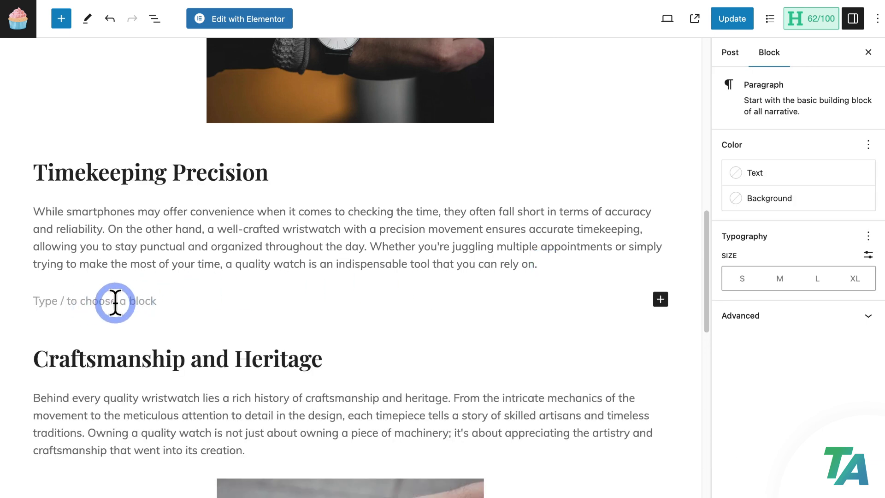
left_click(661, 299)
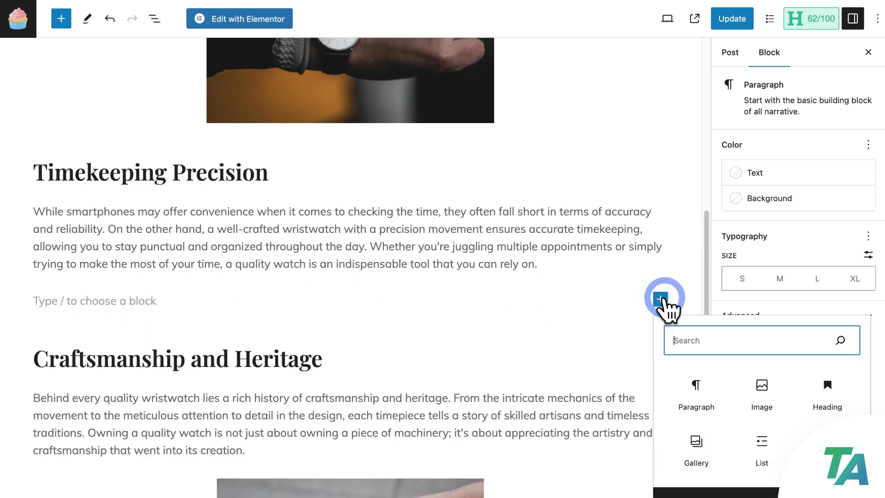
left_click(699, 390)
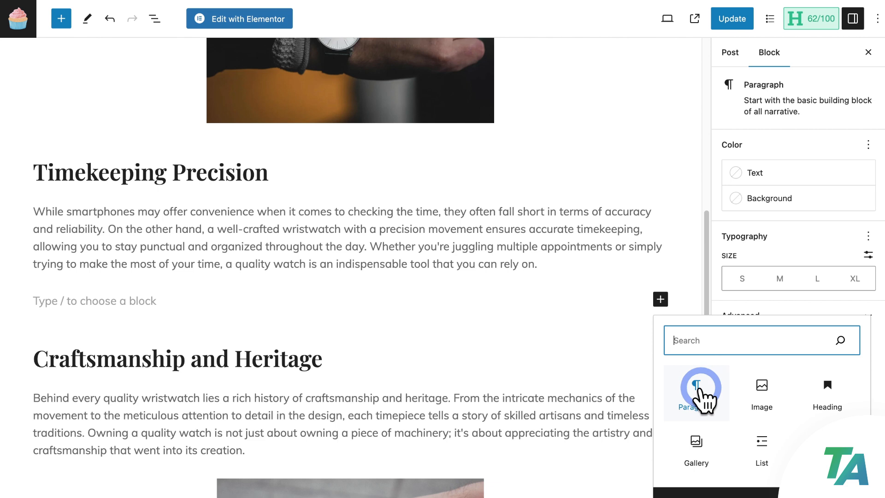
left_click(164, 292)
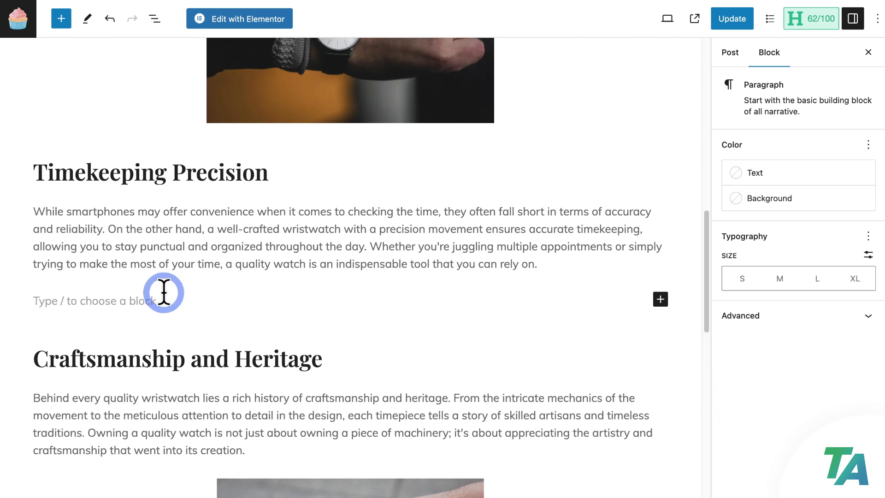
key("super+v")
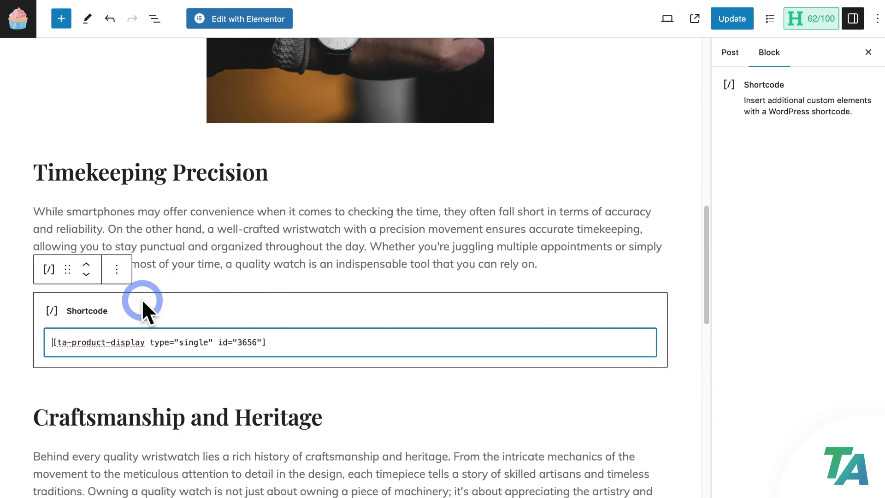
Update the post and view the Fossil Fenmore product display on the published page.
scroll(186, 299, "down", 3)
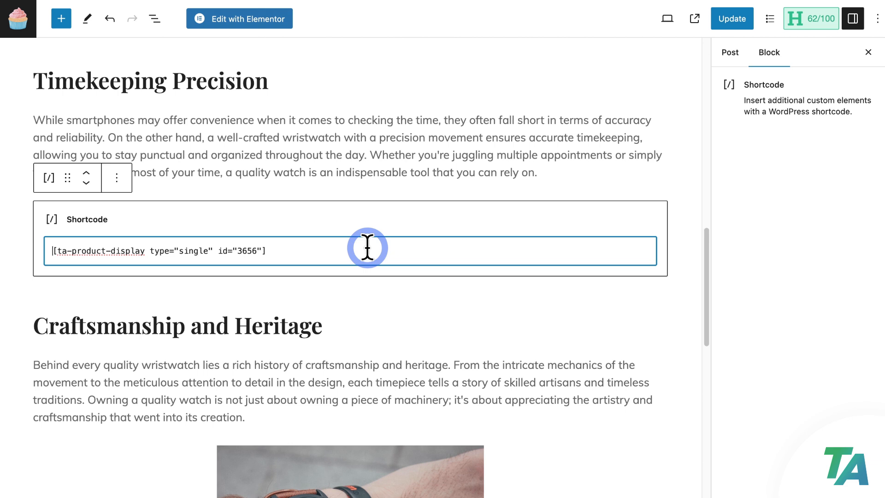
left_click(728, 21)
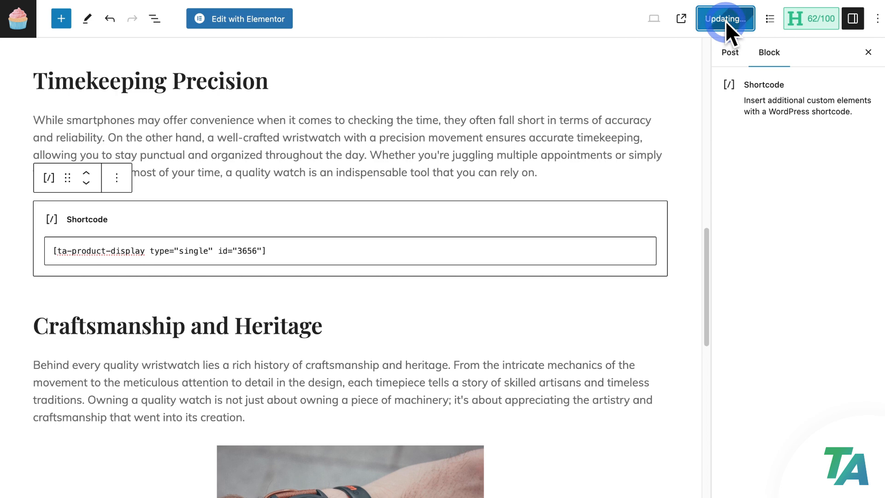
left_click(700, 19)
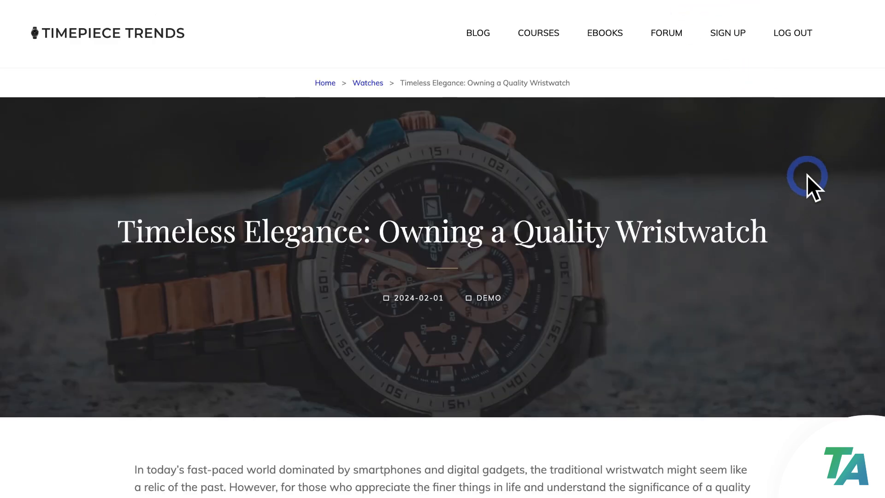
scroll(807, 176, "down", 3)
scroll(807, 176, "down", 15)
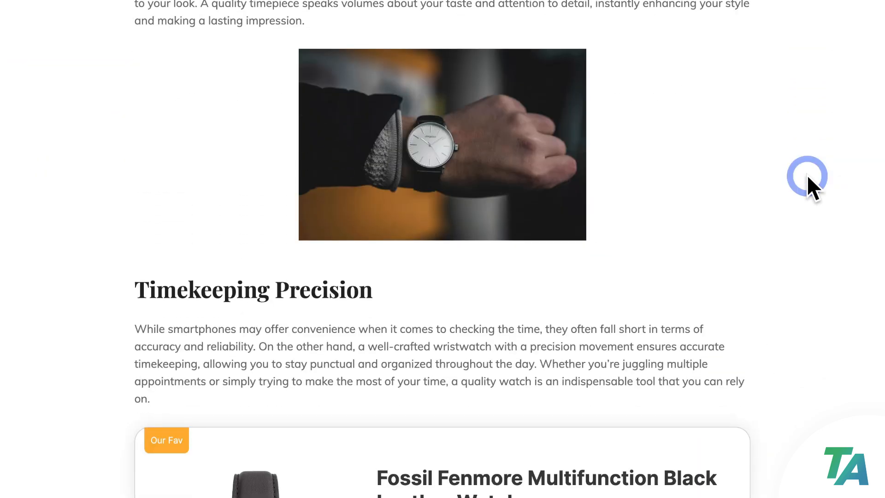
scroll(807, 175, "down", 5)
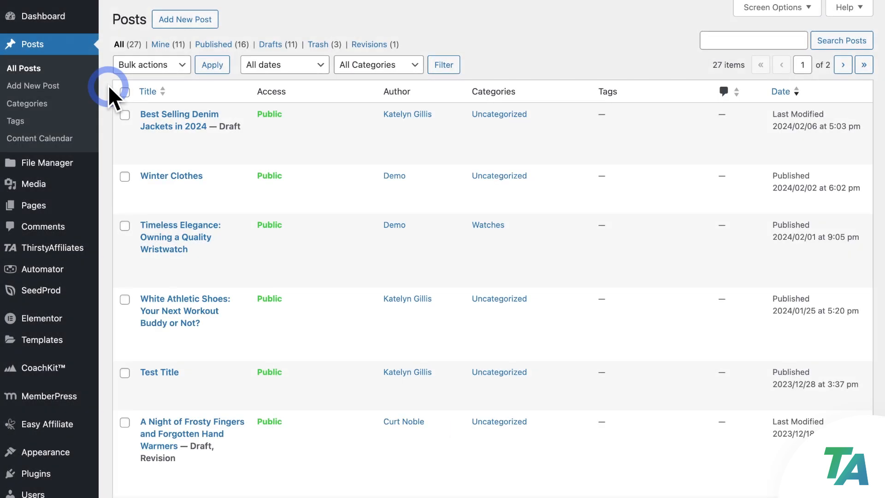
Reopen the "Timeless Elegance: Owning a Quality Wristwatch" post and insert a TA Product Display block below the Timekeeping Precision paragraph.
left_click(174, 220)
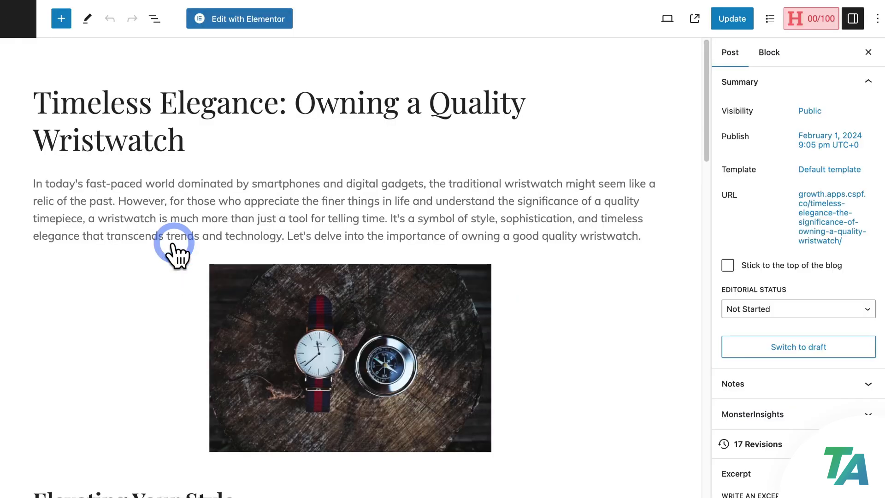
scroll(174, 254, "down", 15)
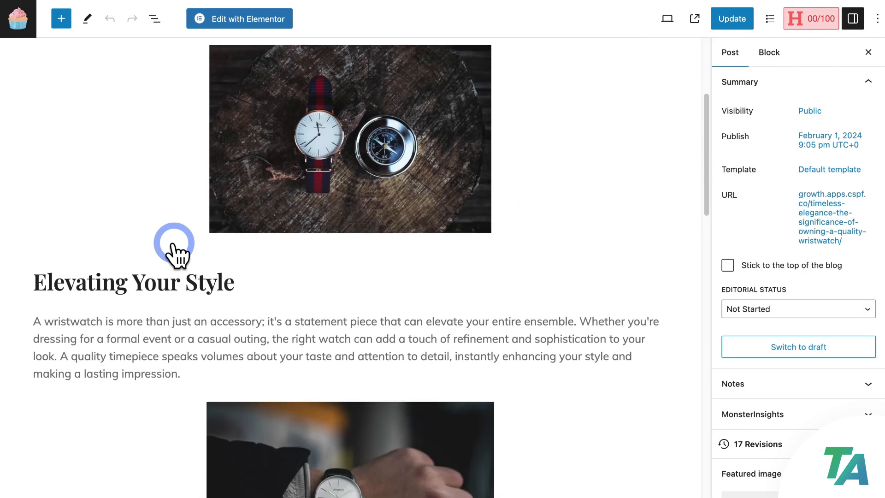
left_click(561, 286)
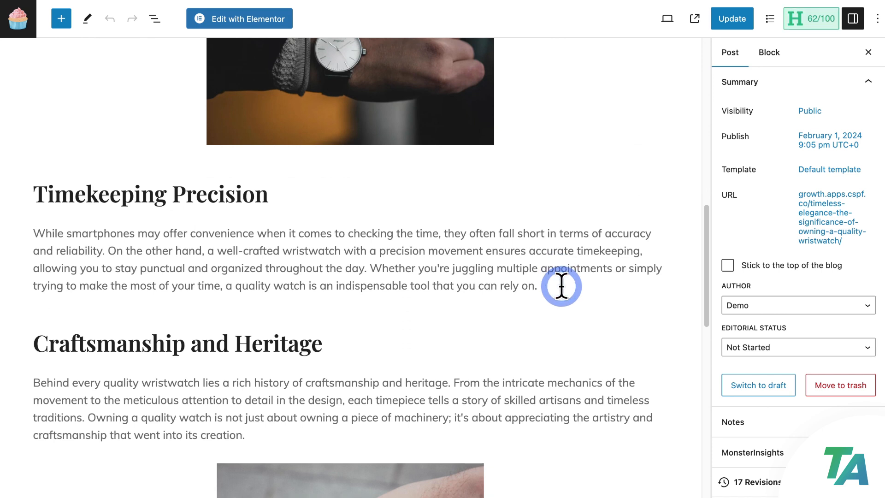
key("Return")
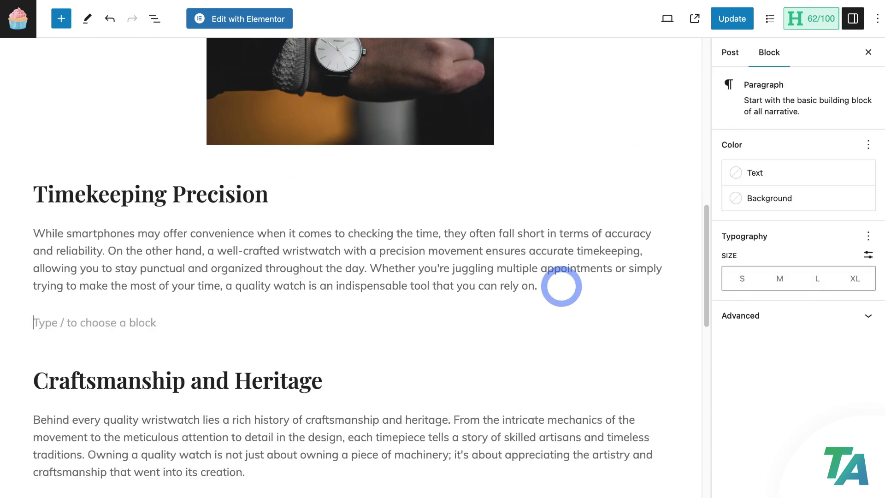
left_click(660, 321)
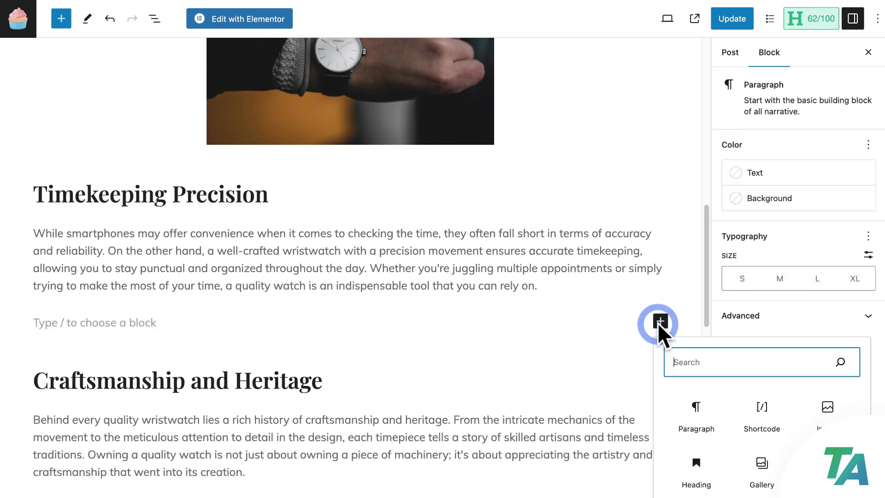
left_click(694, 351)
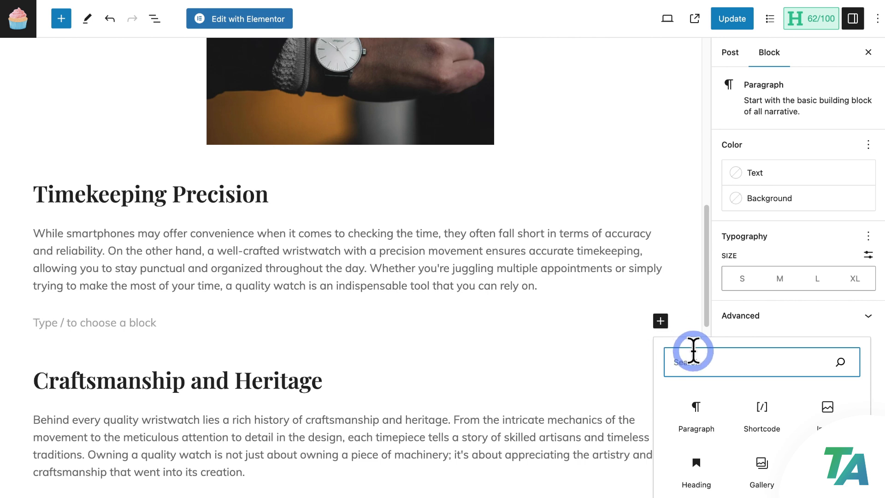
type("TA")
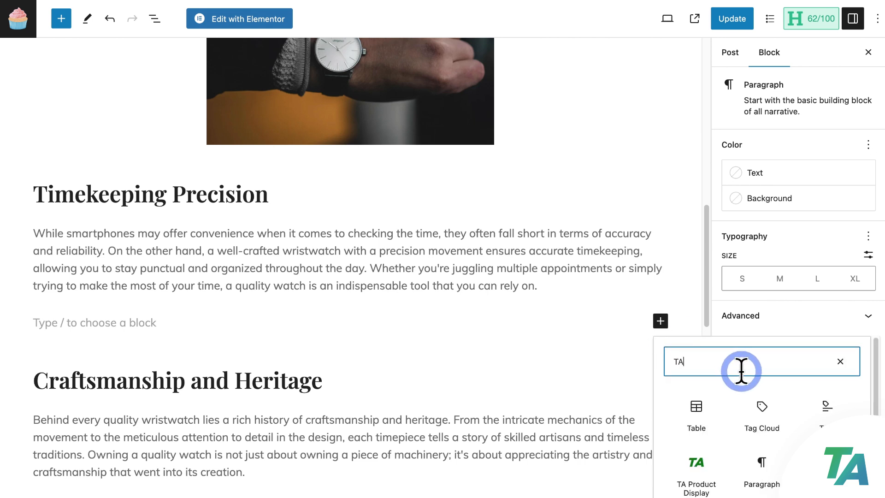
left_click(698, 461)
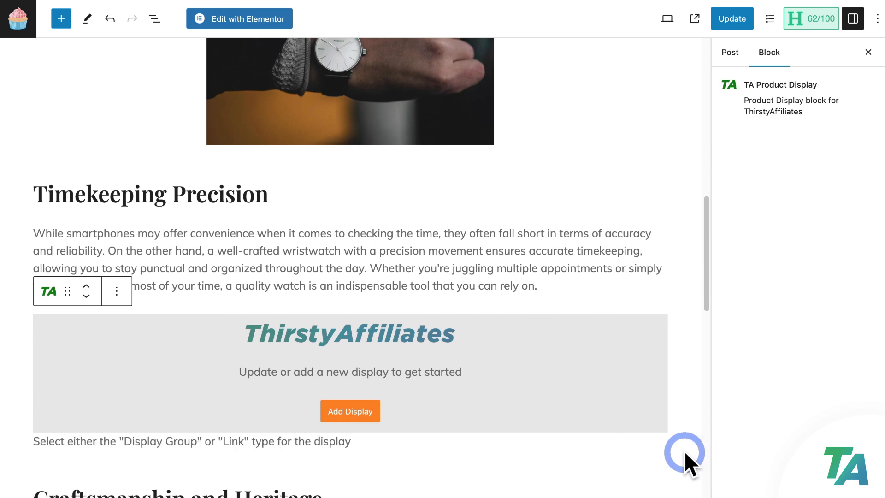
Set the TA Product Display block to Single Link and choose the Fossil Fenmore Multifunction Black Leather Watch link.
scroll(371, 412, "down", 5)
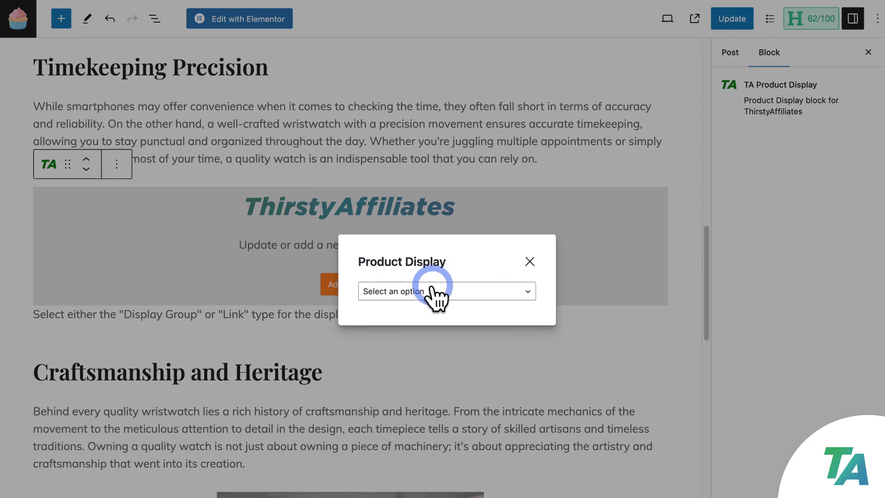
left_click(528, 291)
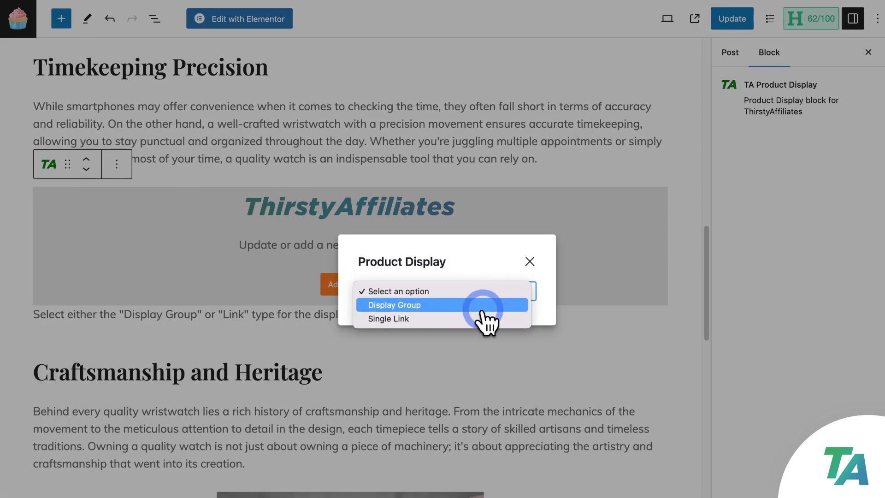
left_click(406, 319)
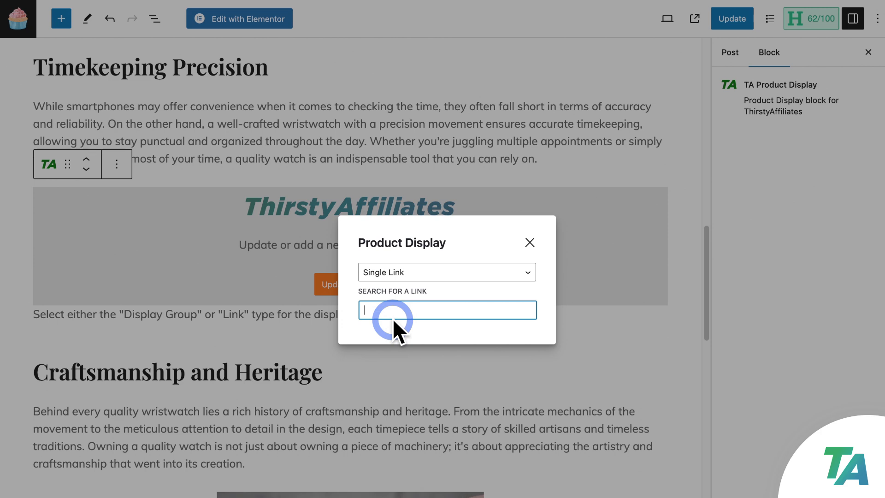
type("fossil")
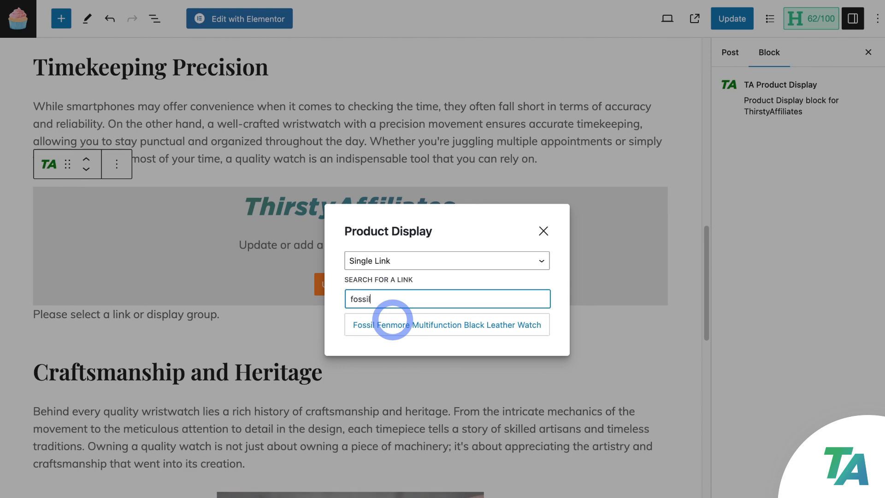
left_click(436, 326)
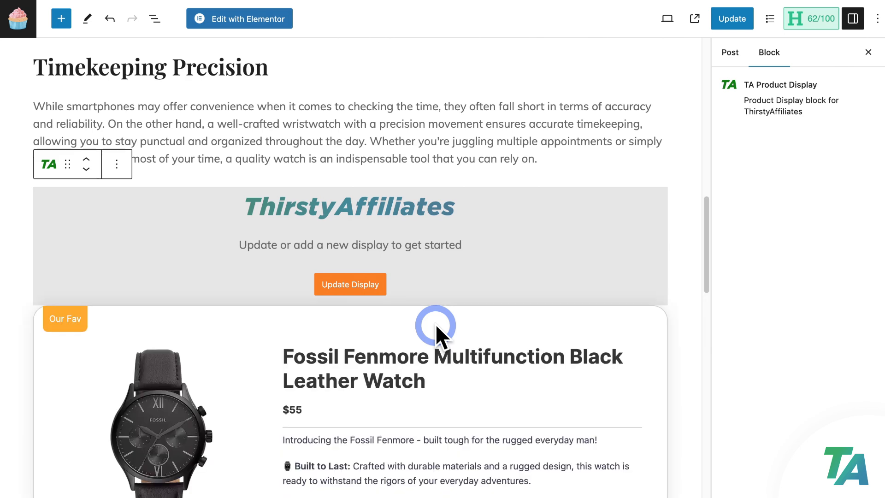
Update the post and view the Fossil Fenmore display below the Timekeeping Precision paragraph on the published page.
scroll(543, 270, "down", 5)
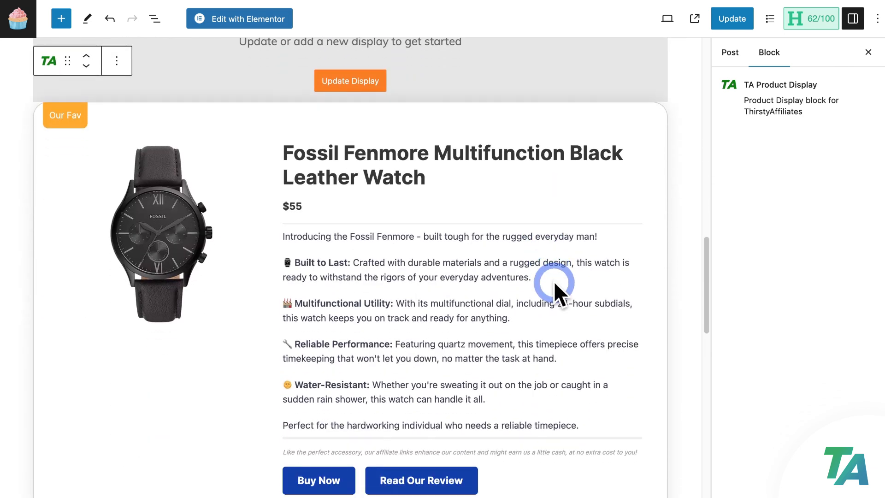
left_click(738, 20)
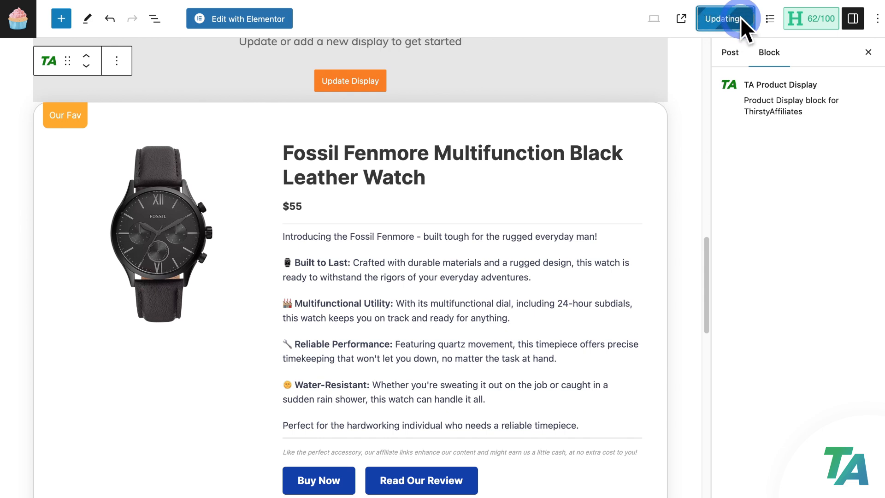
left_click(697, 19)
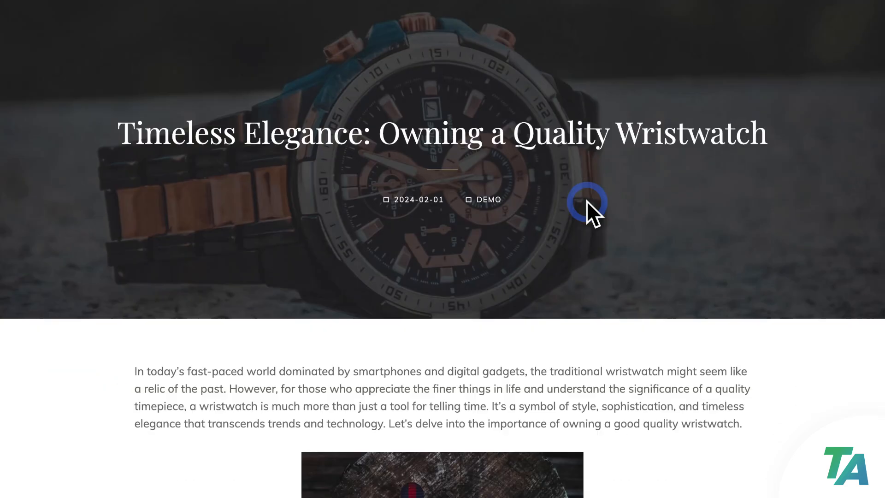
scroll(586, 201, "down", 15)
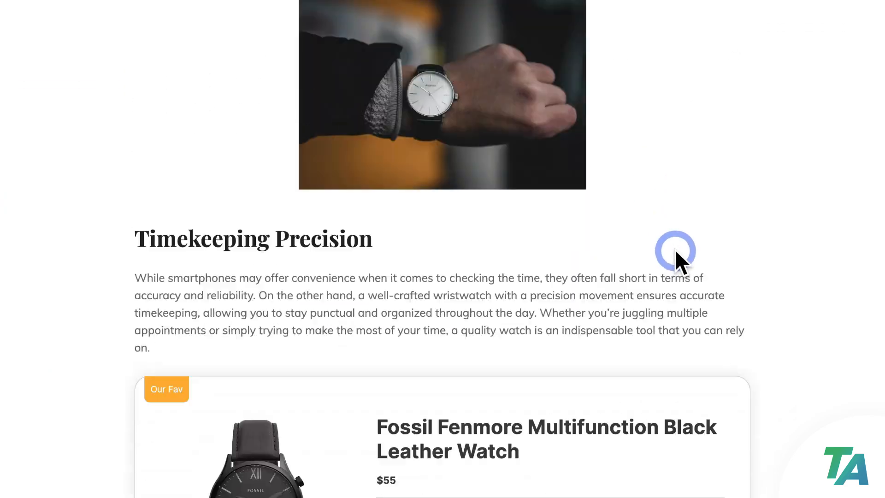
scroll(689, 258, "down", 4)
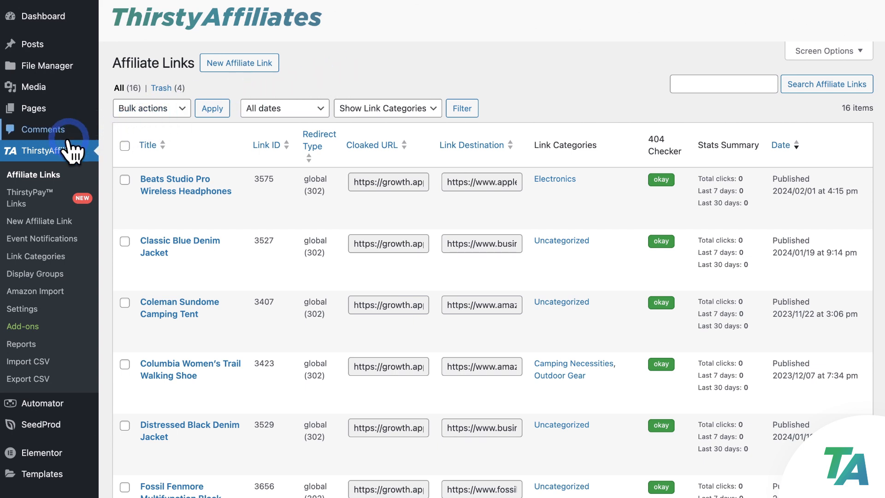
Create a new ThirstyAffiliates display group titled "Watches".
left_click(28, 276)
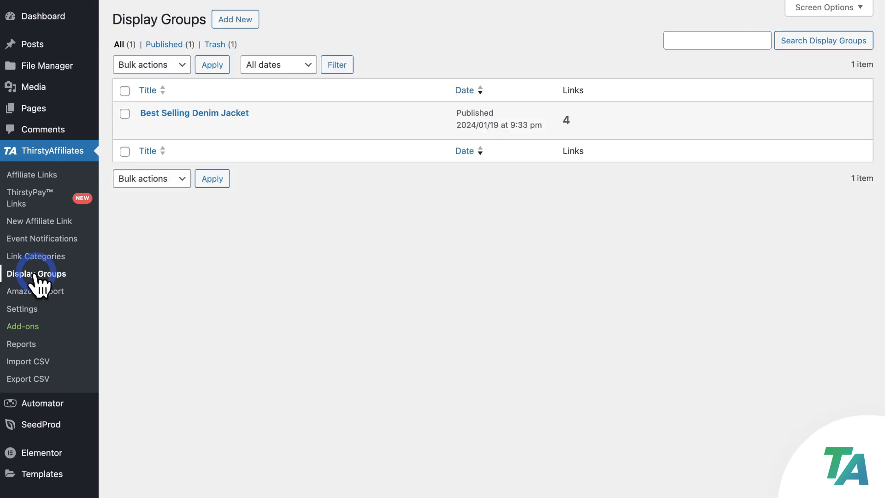
left_click(236, 22)
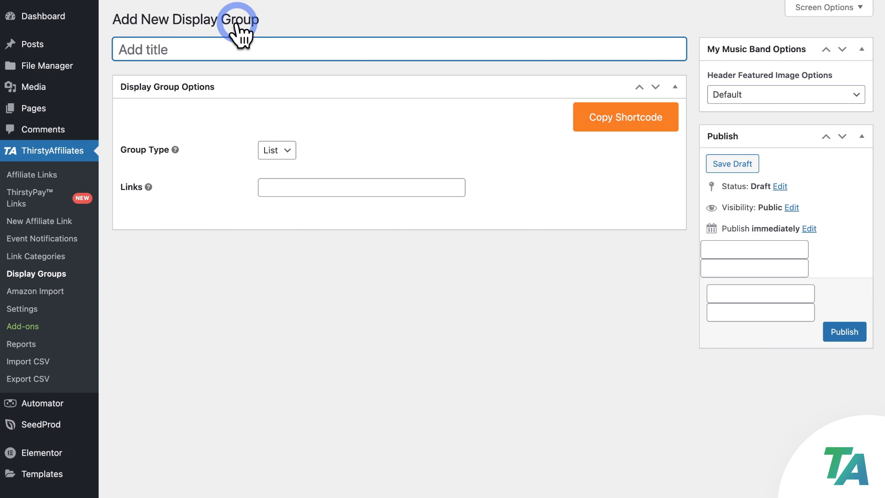
type("Watches")
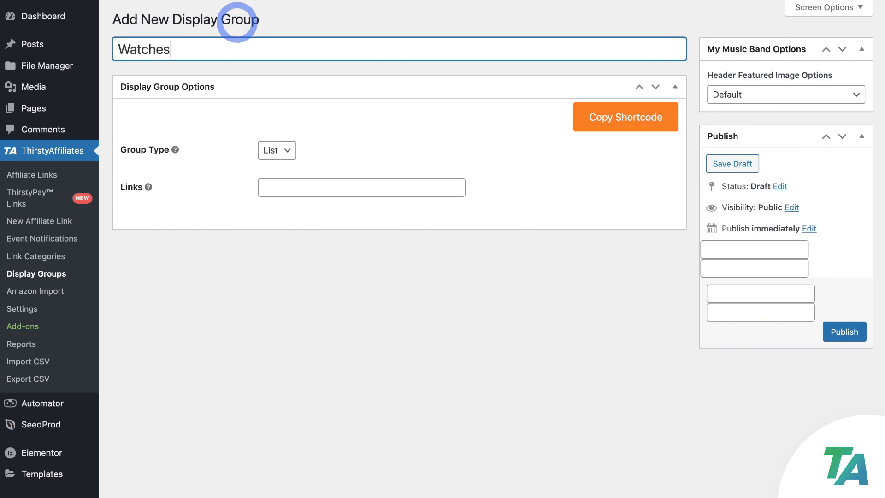
left_click(282, 20)
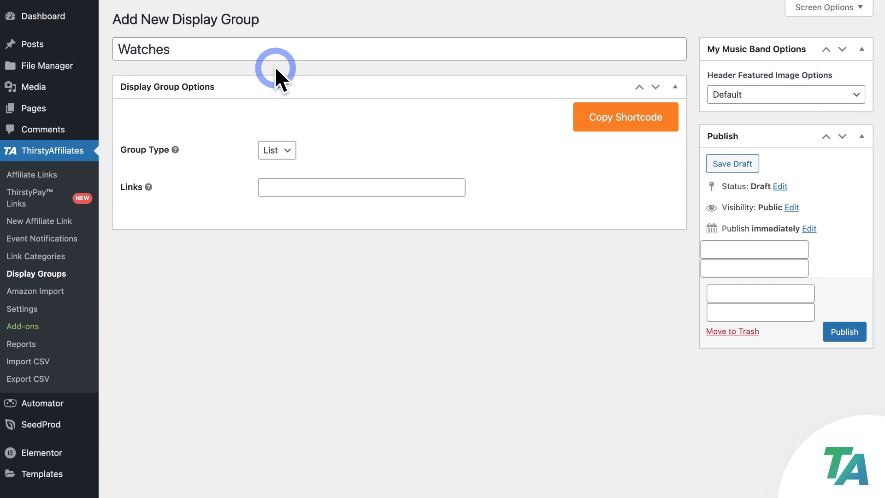
Set the Watches display group's type to Grid.
left_click(276, 150)
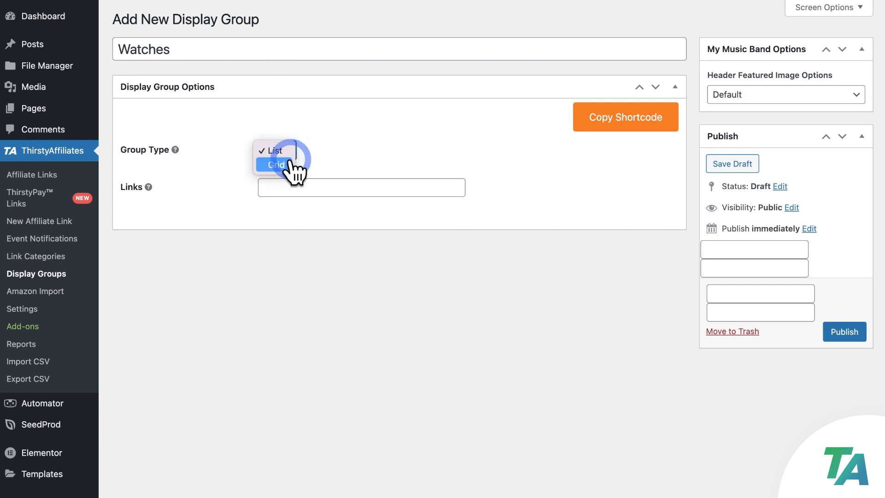
left_click(272, 153)
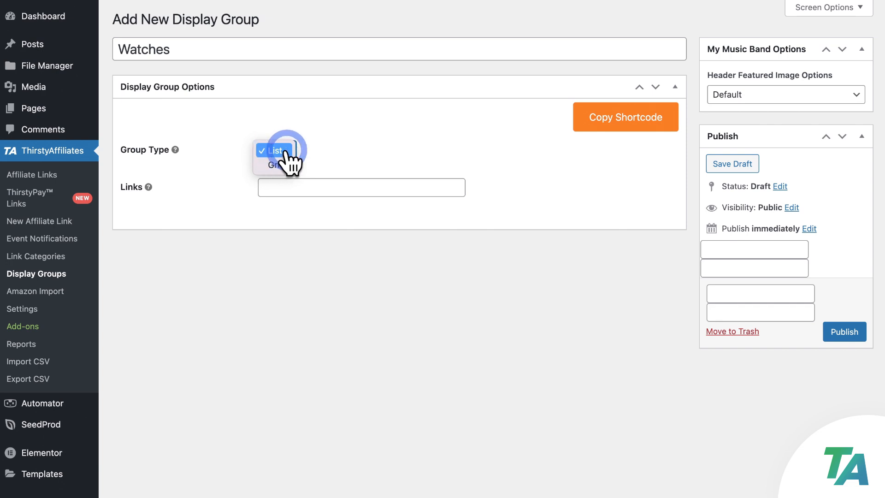
left_click(278, 165)
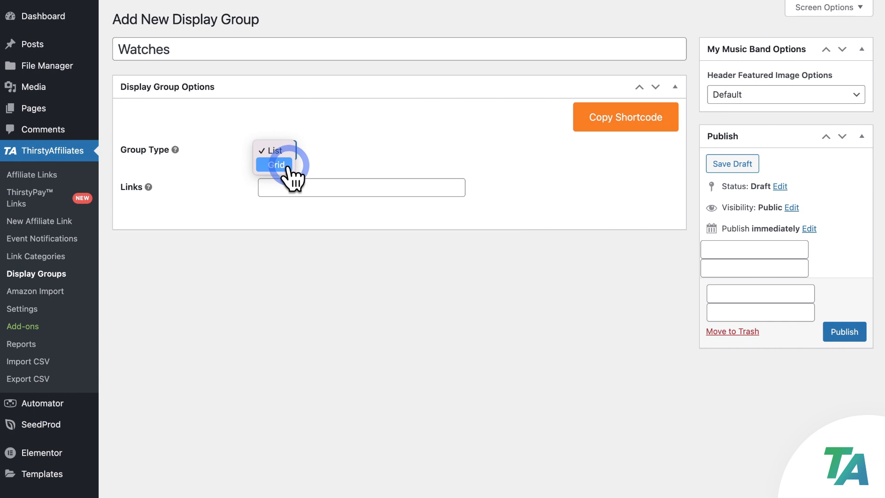
left_click(290, 166)
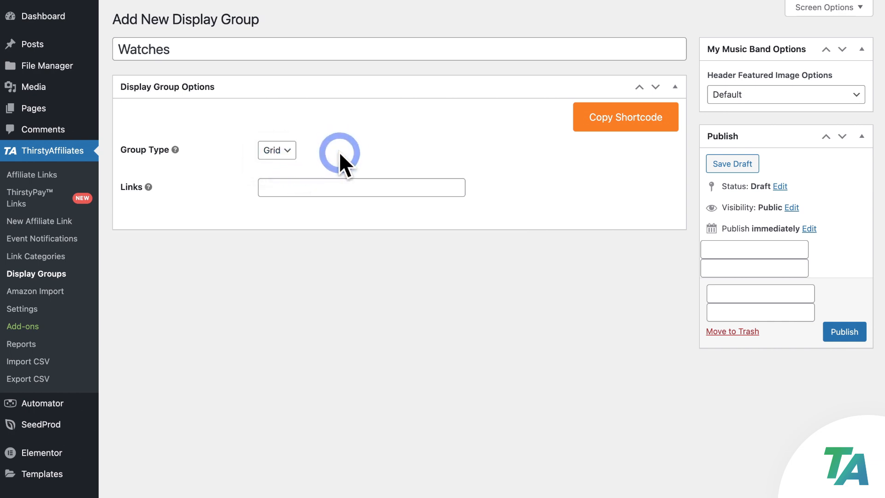
Add the Fossil Fenmore Multifunction Black Leather Watch and MVMT Voyager Bronze Age Watch links to the group.
left_click(373, 185)
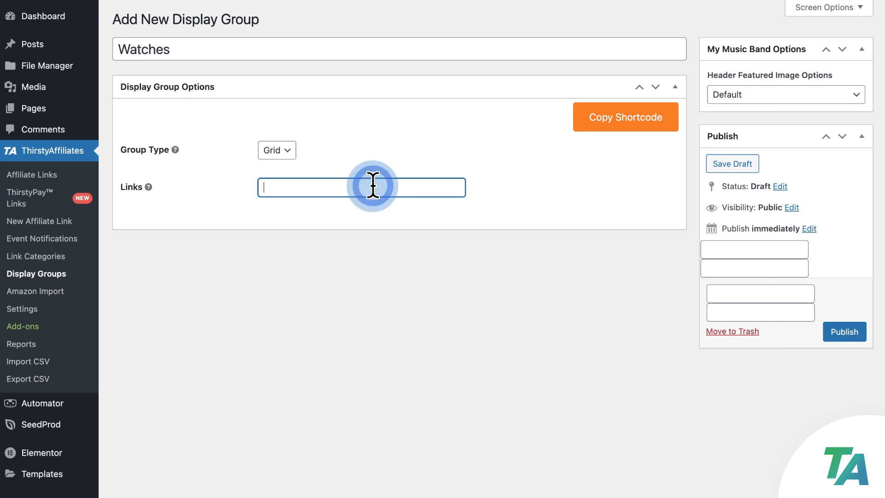
type("fossi")
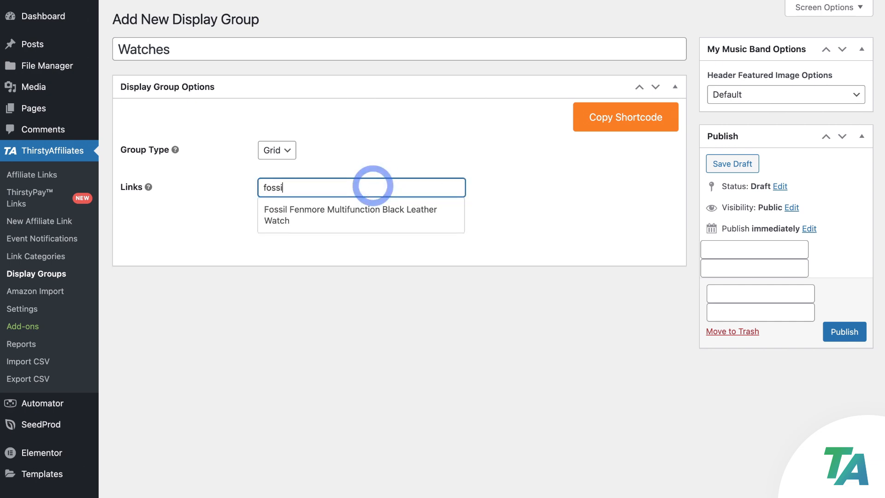
left_click(394, 208)
left_click(396, 188)
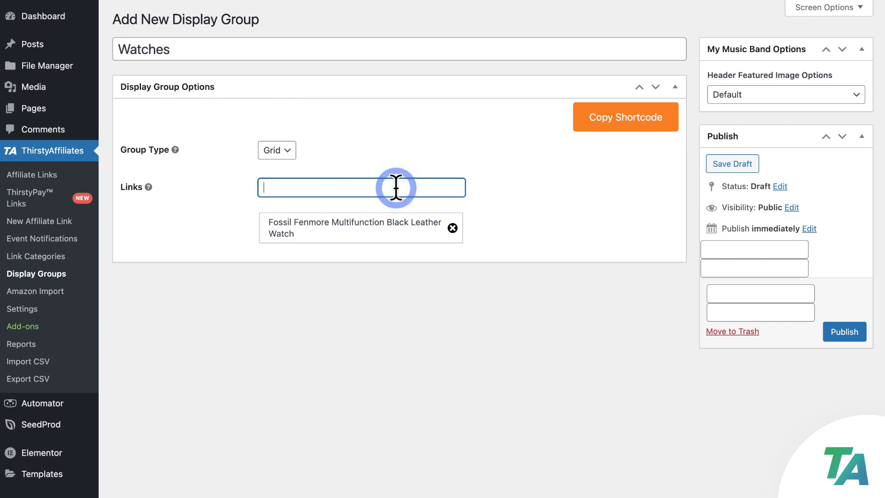
type("mvmt")
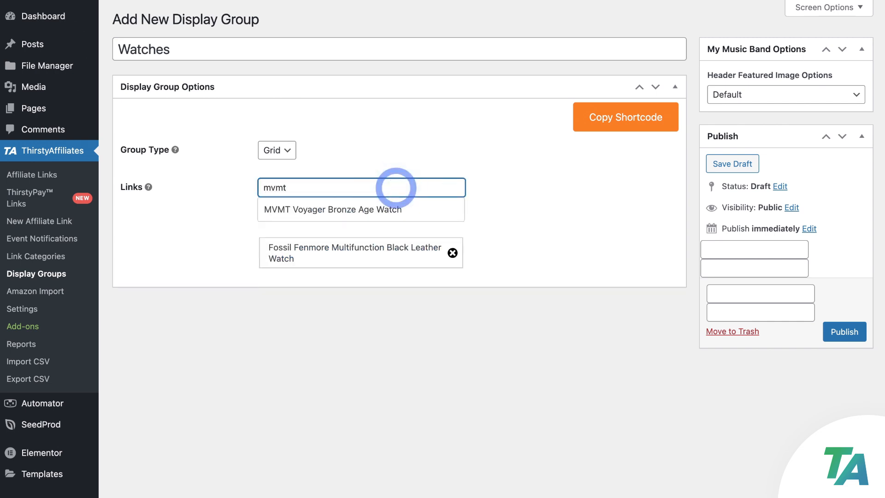
left_click(394, 208)
Add the Rolex James Cameron Deepsea Blue and STERNGLAS Hamburg Dark Blue Bronze Watch links and publish the display group.
left_click(394, 188)
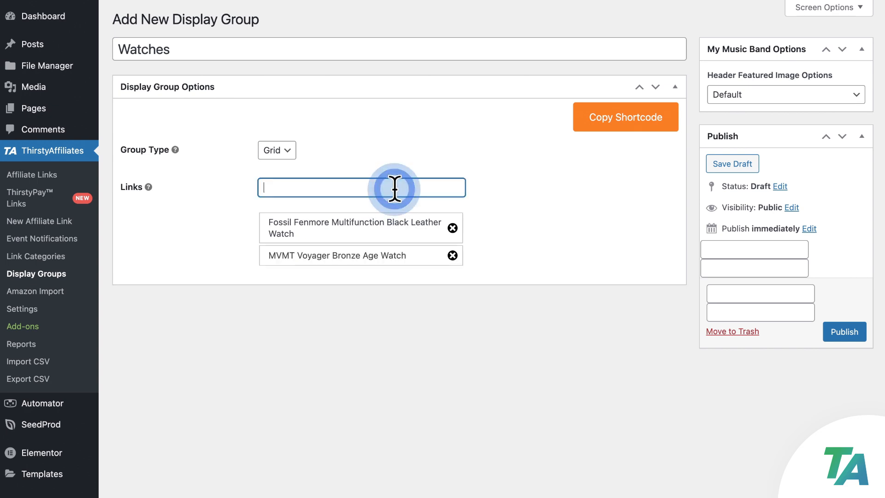
type("rolex")
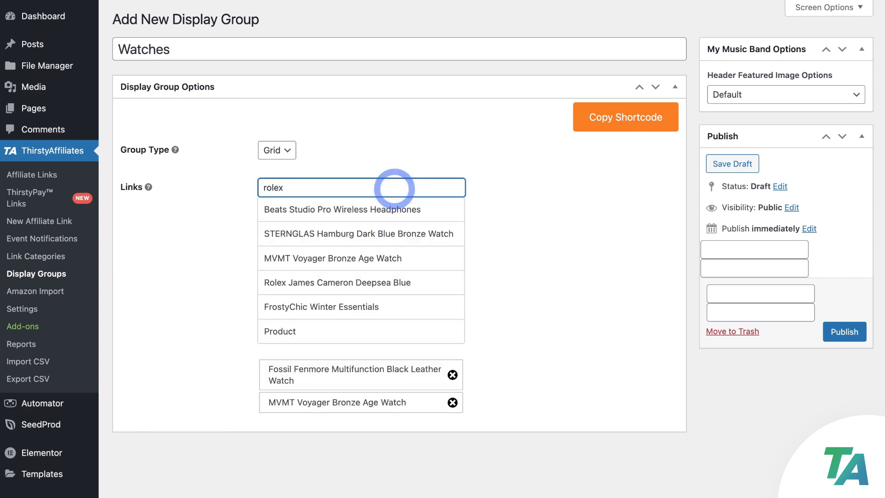
left_click(390, 211)
left_click(389, 187)
type("sterng")
left_click(390, 208)
left_click(539, 232)
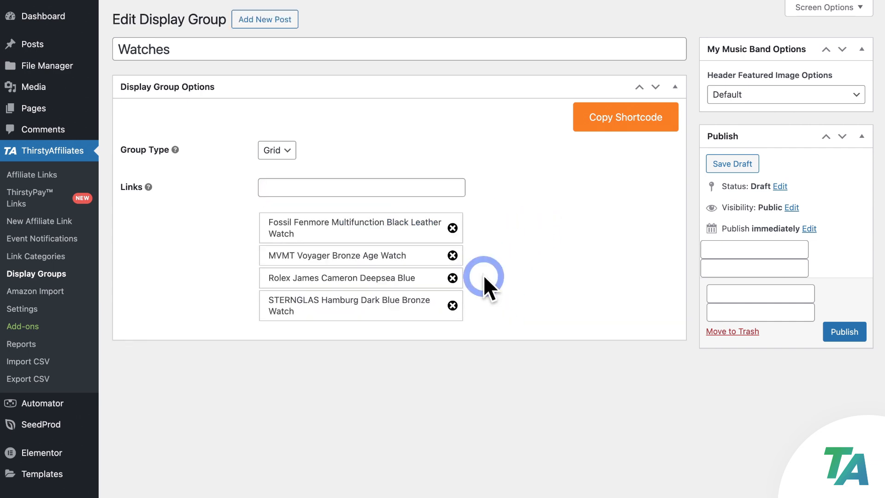
left_click(847, 331)
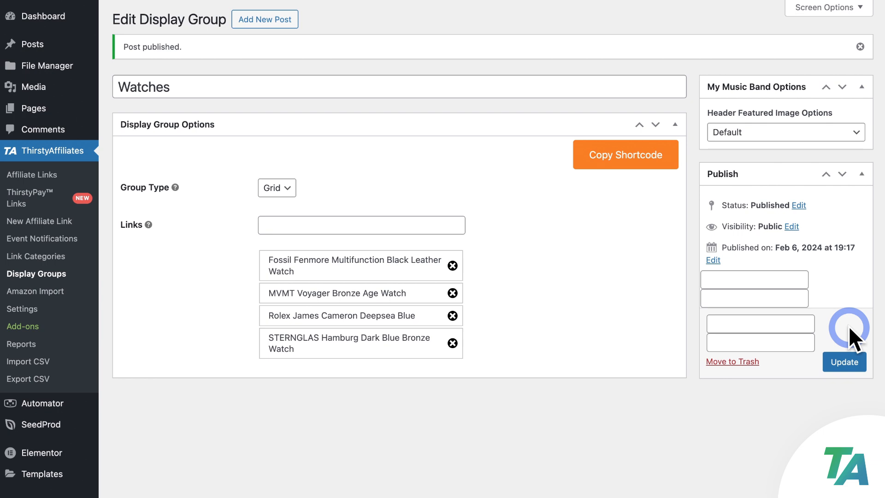
Open the post "Timeless Elegance: Owning a Quality Wristwatch" and insert a TA Product Display block below the Timekeeping Precision paragraph.
left_click(46, 45)
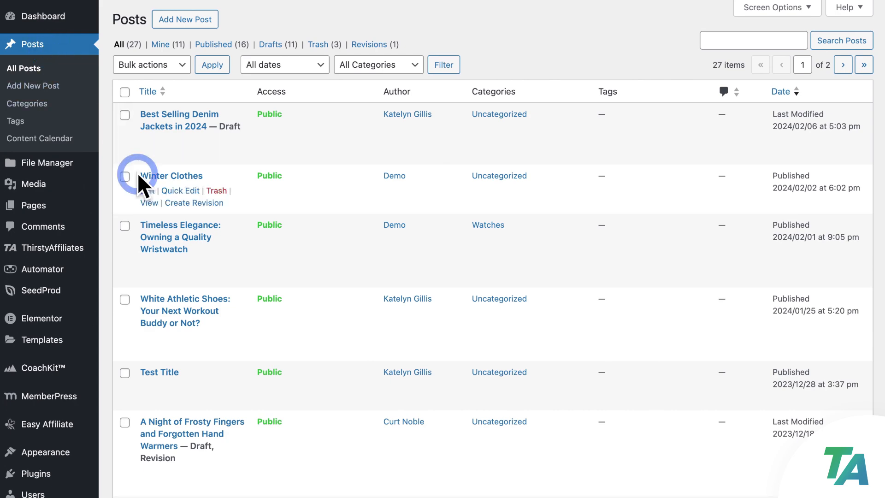
left_click(158, 238)
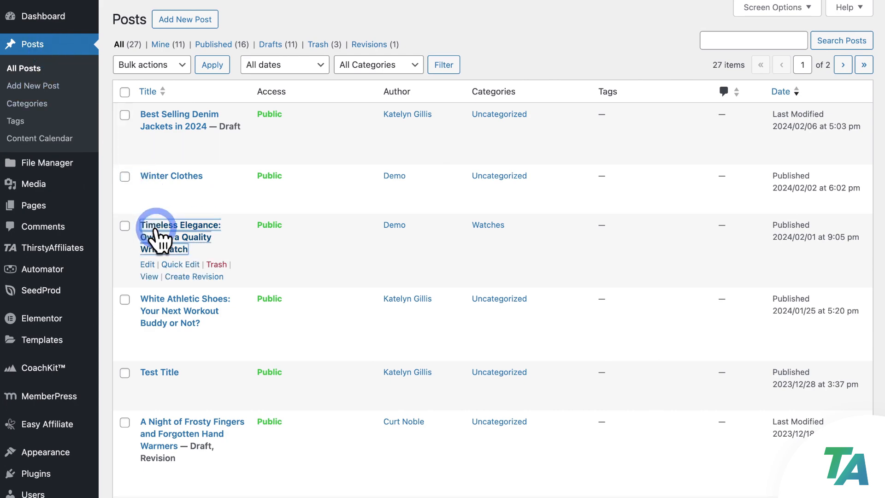
scroll(498, 221, "down", 10)
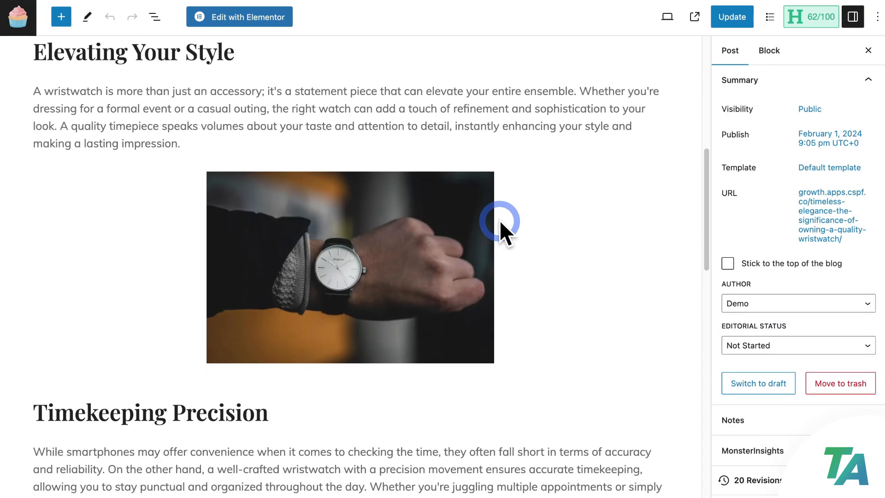
scroll(500, 219, "down", 4)
left_click(566, 201)
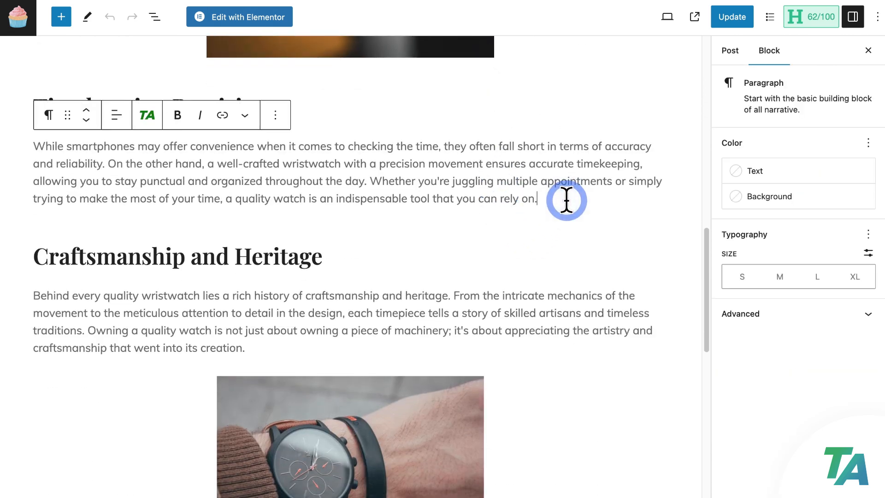
key("Return")
left_click(661, 235)
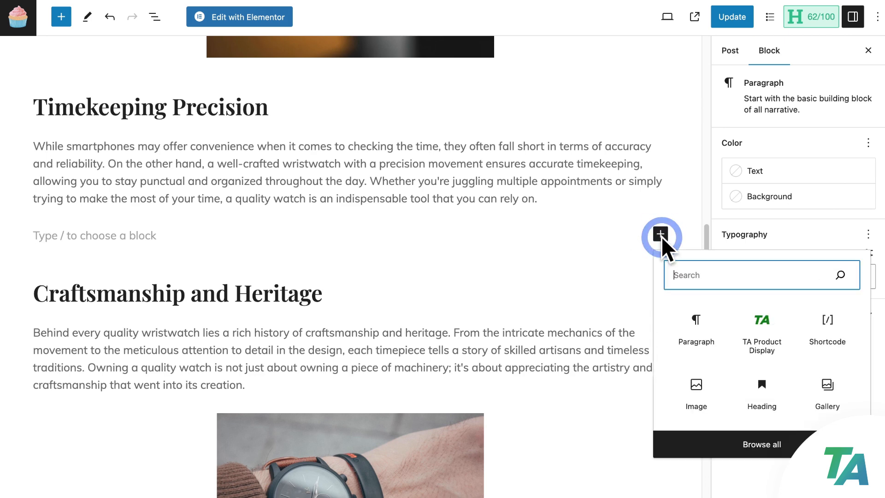
left_click(765, 332)
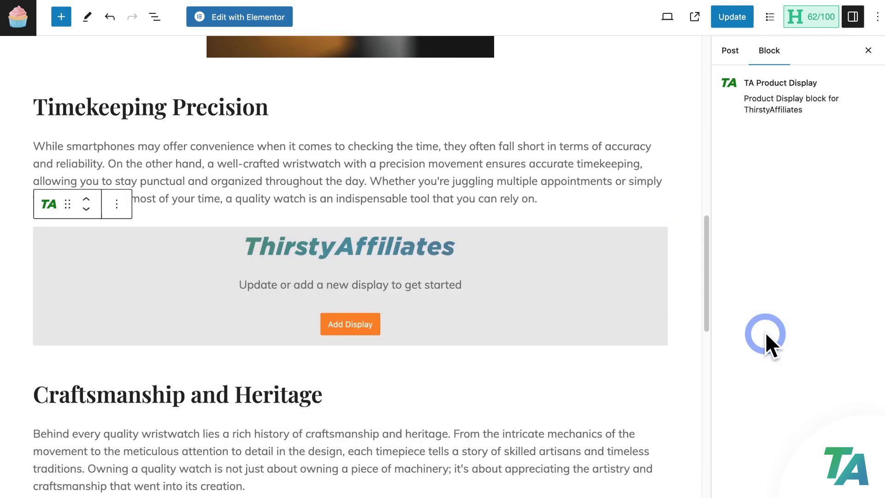
Set the new product display block to Display Group and choose the Watches group.
scroll(573, 236, "down", 4)
left_click(367, 158)
left_click(511, 288)
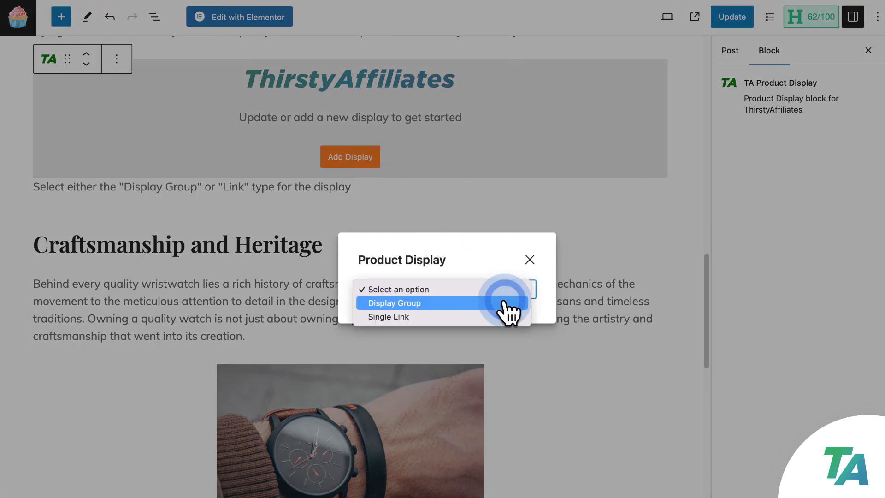
left_click(505, 303)
type("watch")
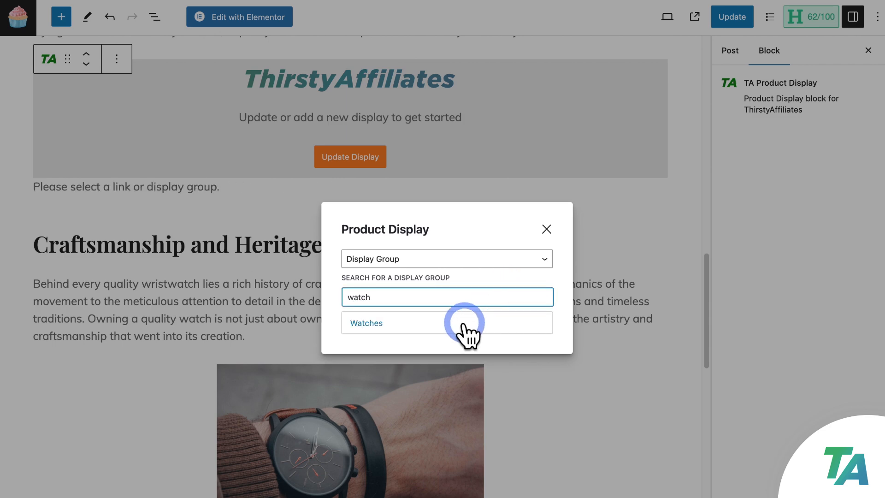
left_click(466, 327)
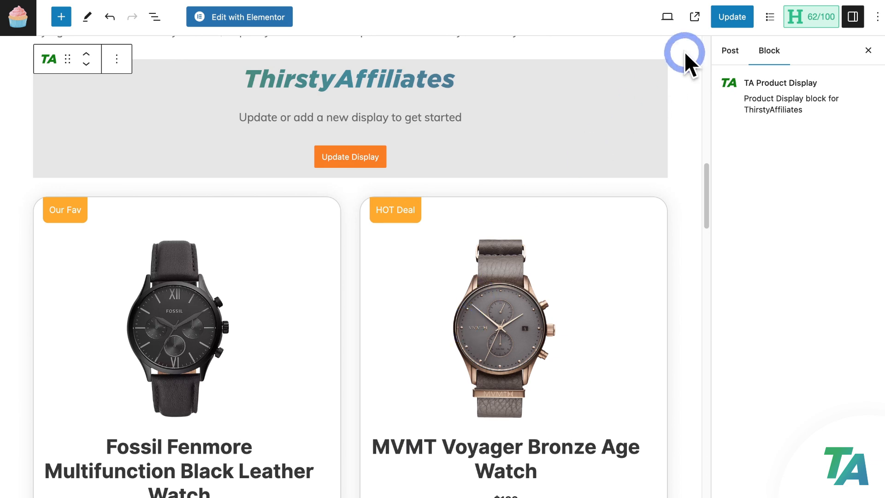
Save the updated post and open its live page to check the Watches group below the Timekeeping Precision paragraph.
left_click(724, 21)
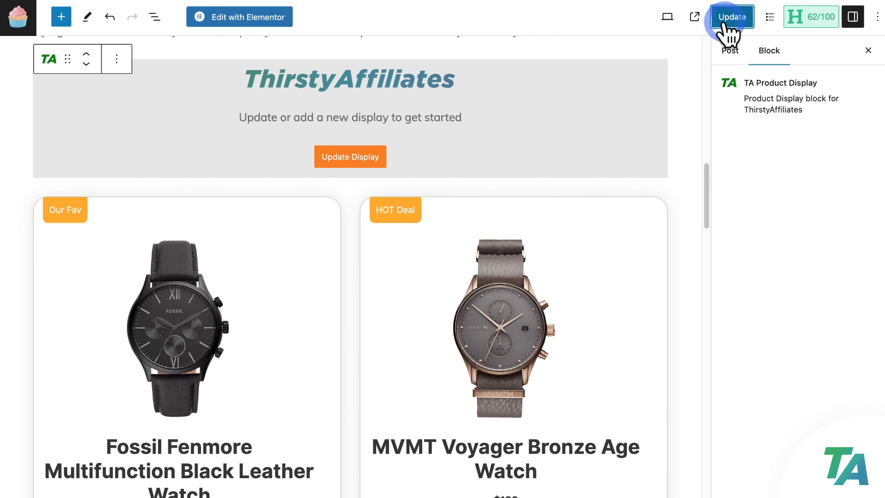
left_click(697, 17)
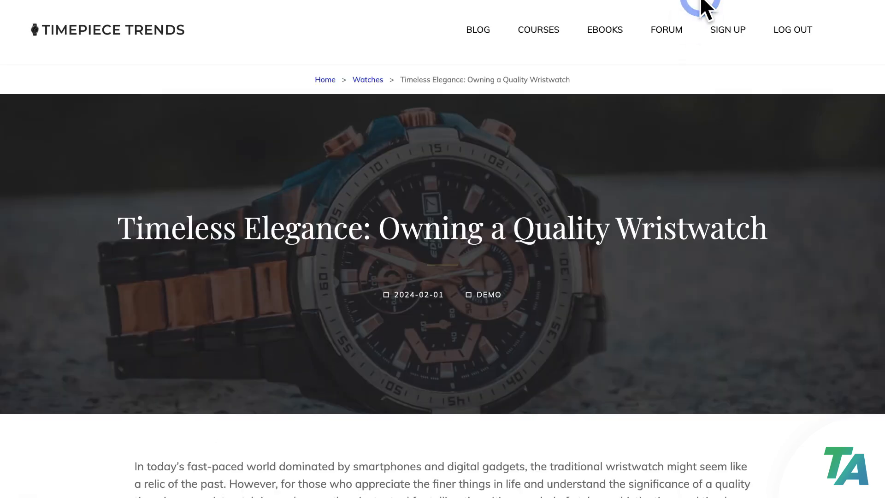
scroll(719, 111, "down", 8)
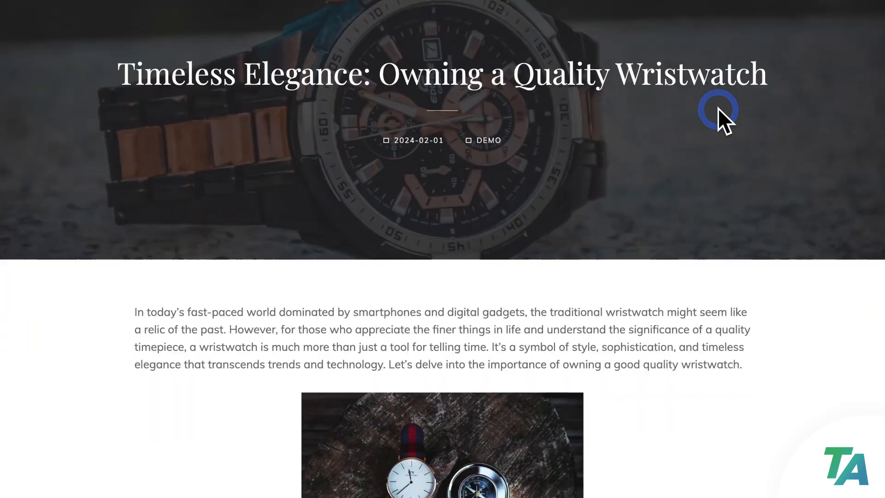
scroll(718, 108, "down", 20)
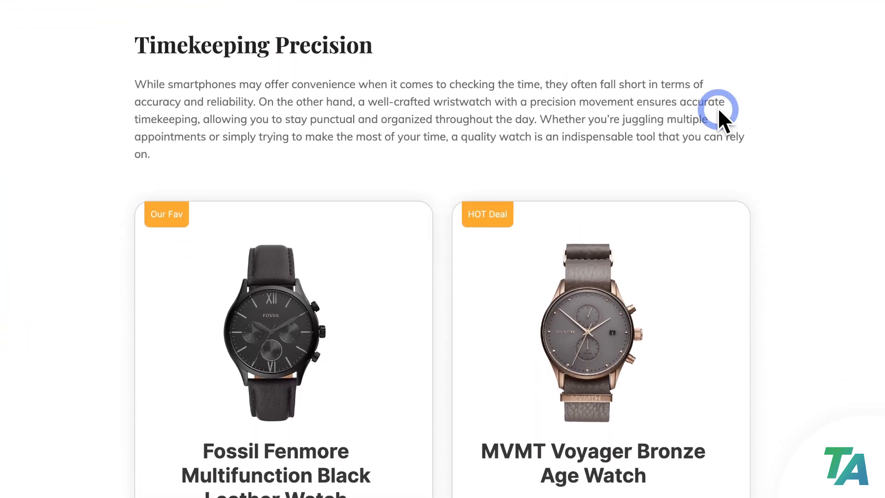
scroll(837, 210, "down", 5)
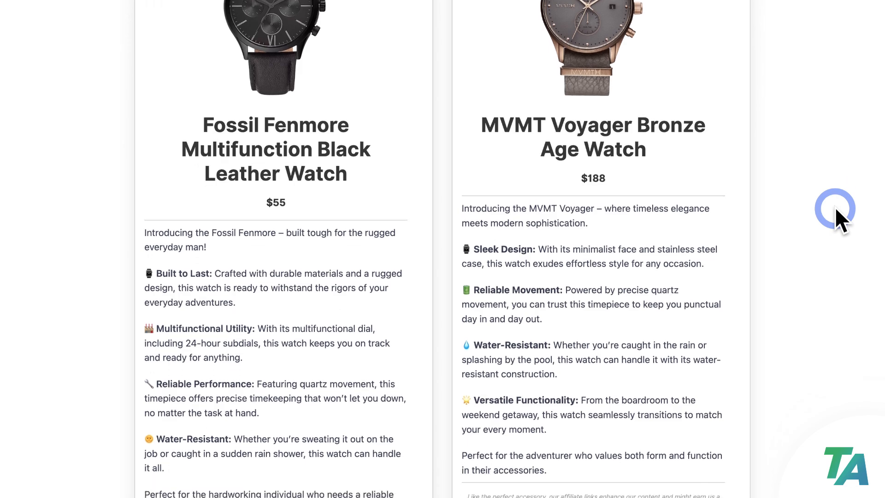
scroll(836, 210, "down", 15)
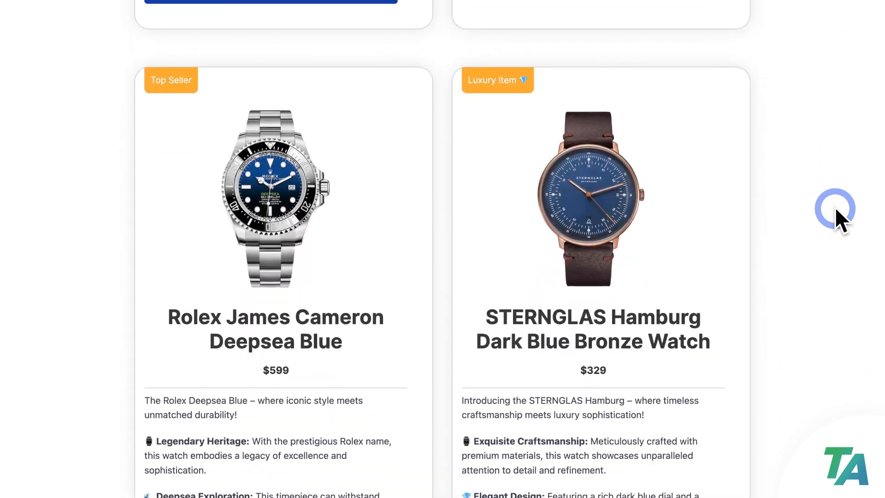
scroll(837, 210, "down", 4)
scroll(836, 210, "up", 5)
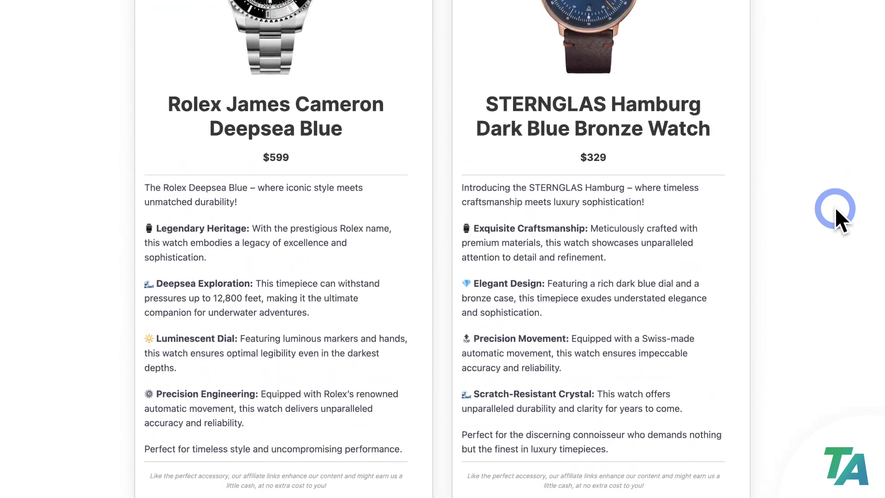
scroll(834, 207, "up", 2)
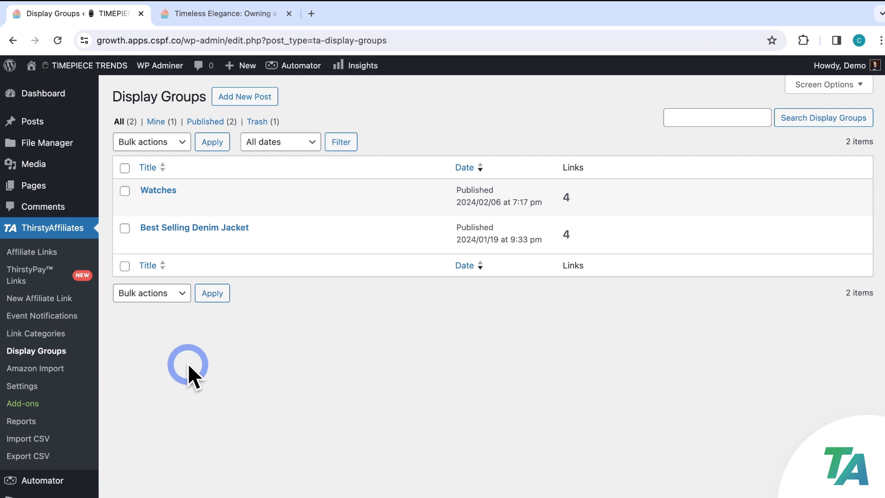
Open the Watches display group, set its Group Type to List, and update the group.
left_click(159, 190)
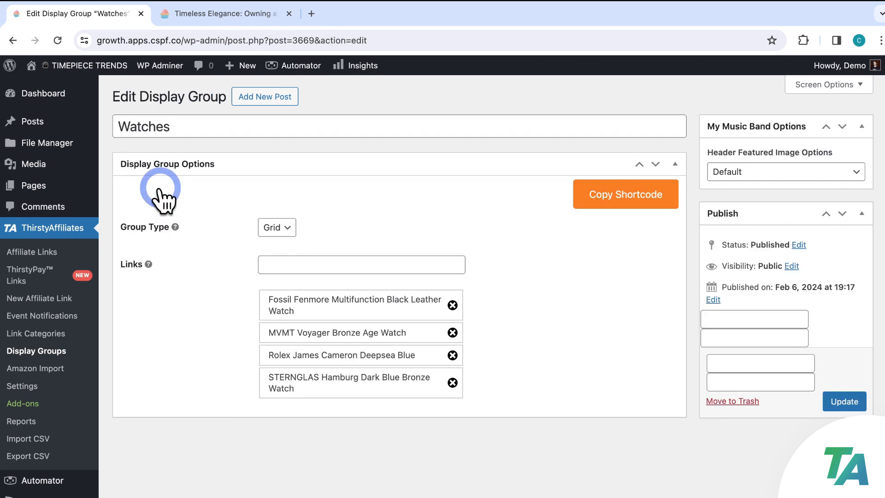
left_click(287, 233)
left_click(276, 213)
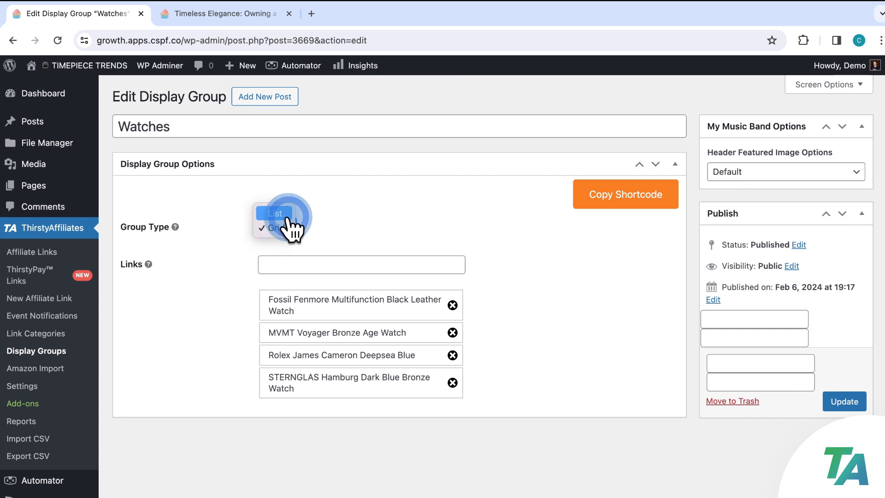
left_click(841, 403)
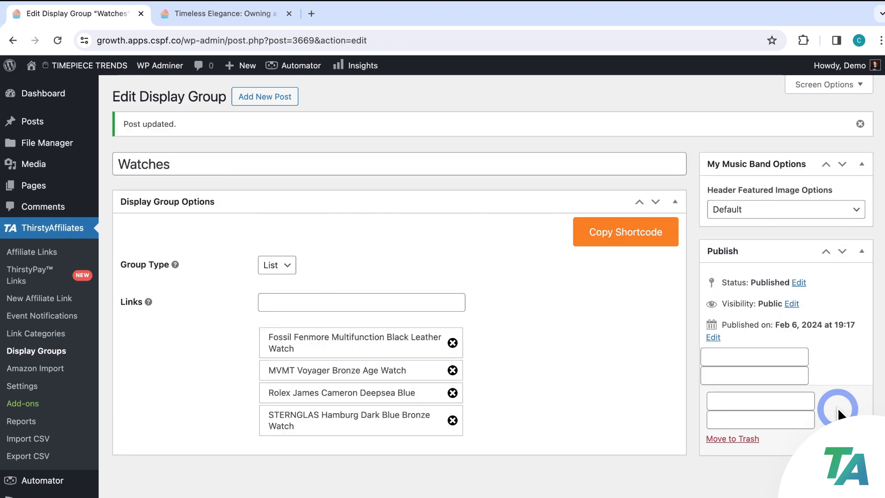
Reload the live wristwatch post and examine how the Watches group's products are laid out.
left_click(263, 20)
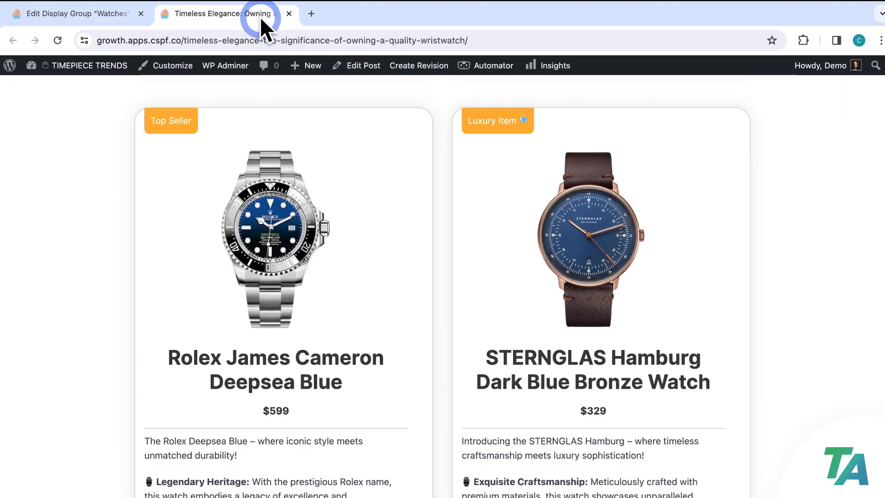
left_click(55, 41)
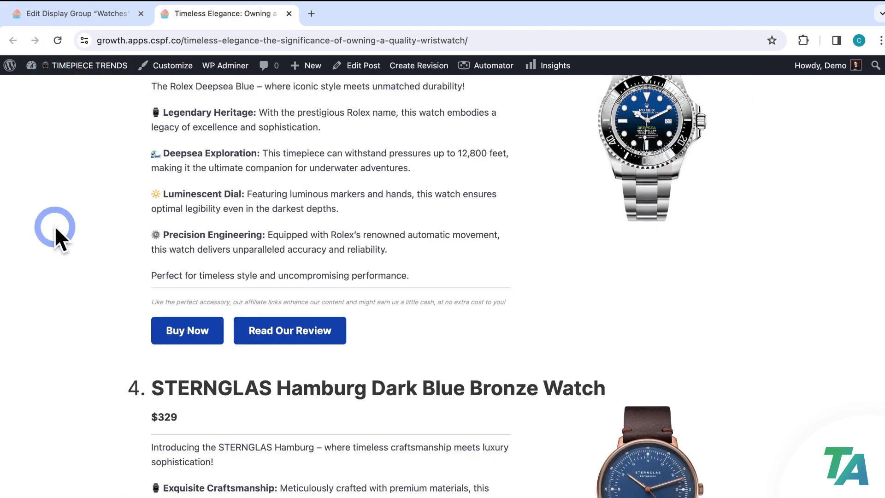
scroll(55, 225, "up", 20)
scroll(55, 226, "up", 3)
scroll(55, 225, "down", 8)
scroll(54, 225, "down", 7)
scroll(55, 226, "down", 5)
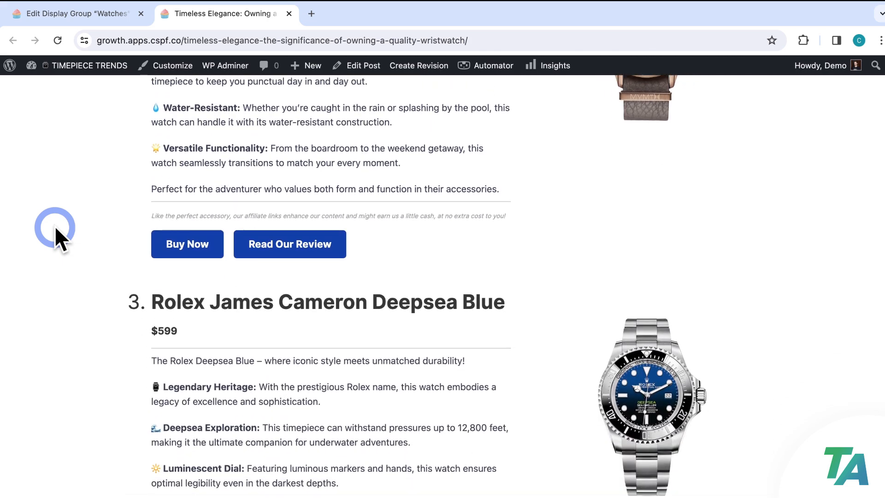
scroll(55, 225, "down", 6)
scroll(56, 229, "down", 5)
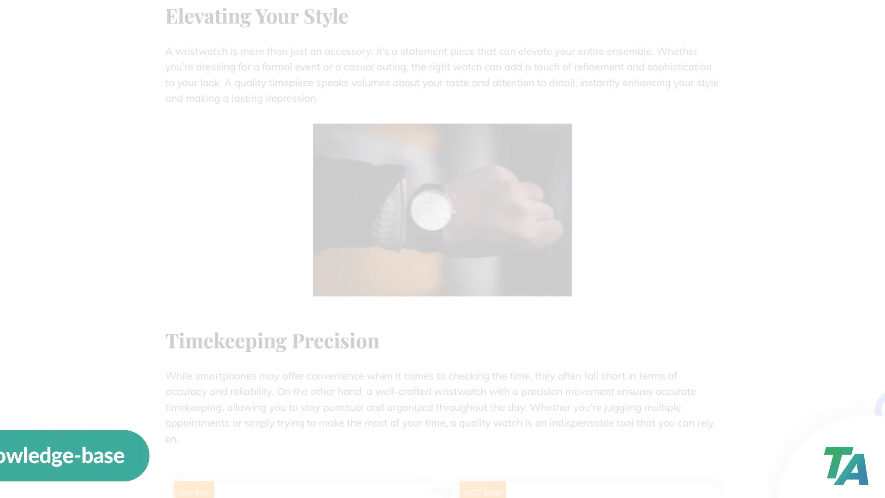
scroll(443, 248, "down", 9)
scroll(443, 249, "down", 6)
scroll(443, 249, "down", 8)
scroll(442, 249, "down", 2)
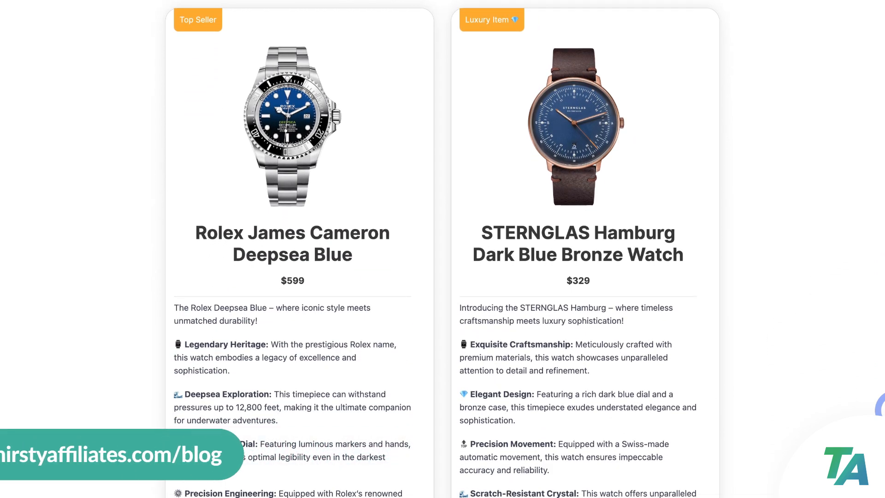